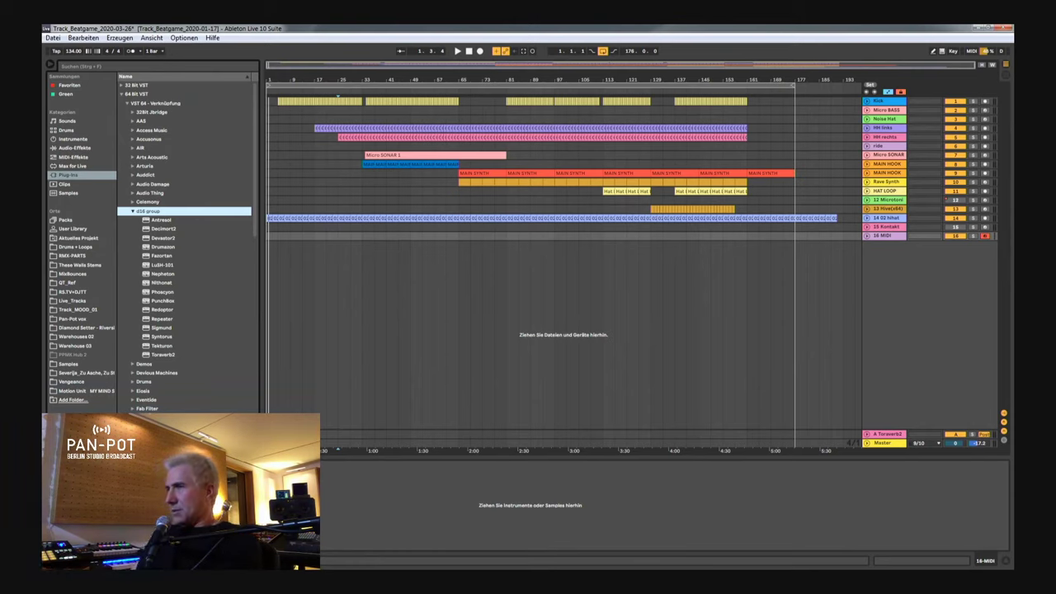
Play the whole arrangement from bar 1.
click(267, 105)
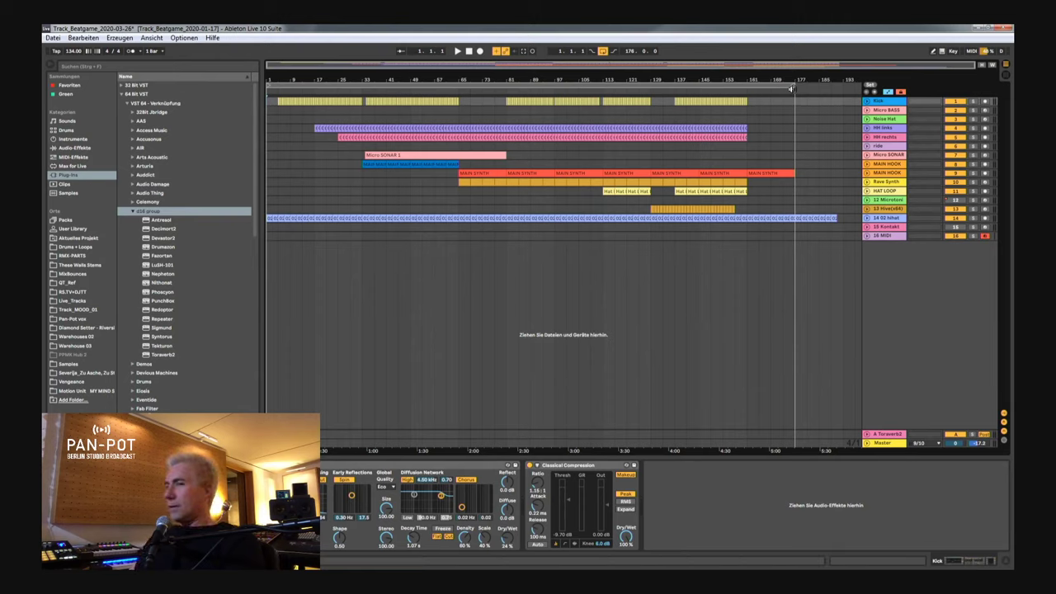
key(space)
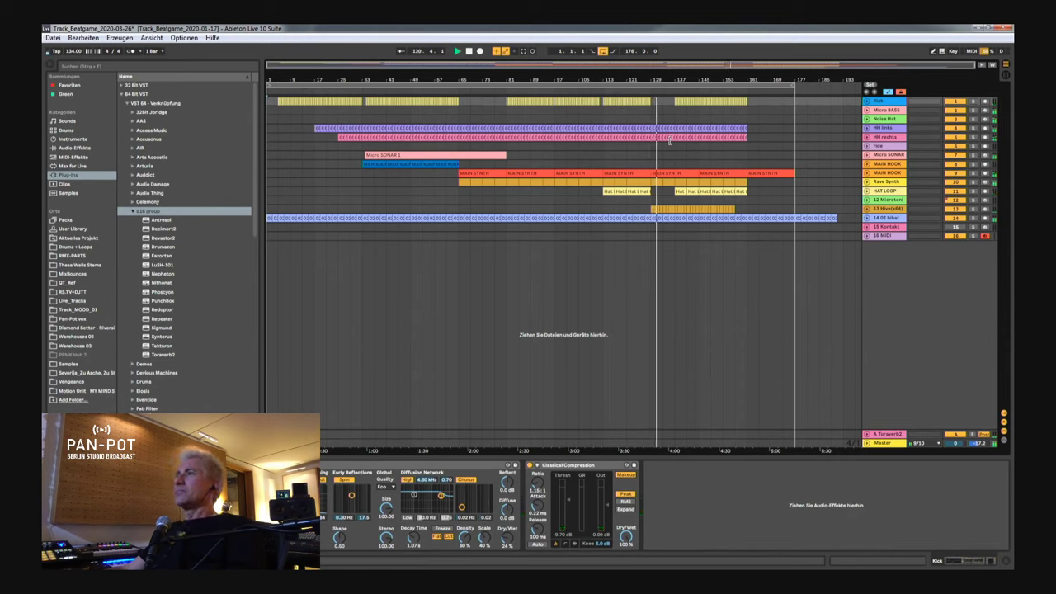
Unfold the Rave Synth track, display its Echo Feedback automation, and re-enable the overridden automation.
click(889, 182)
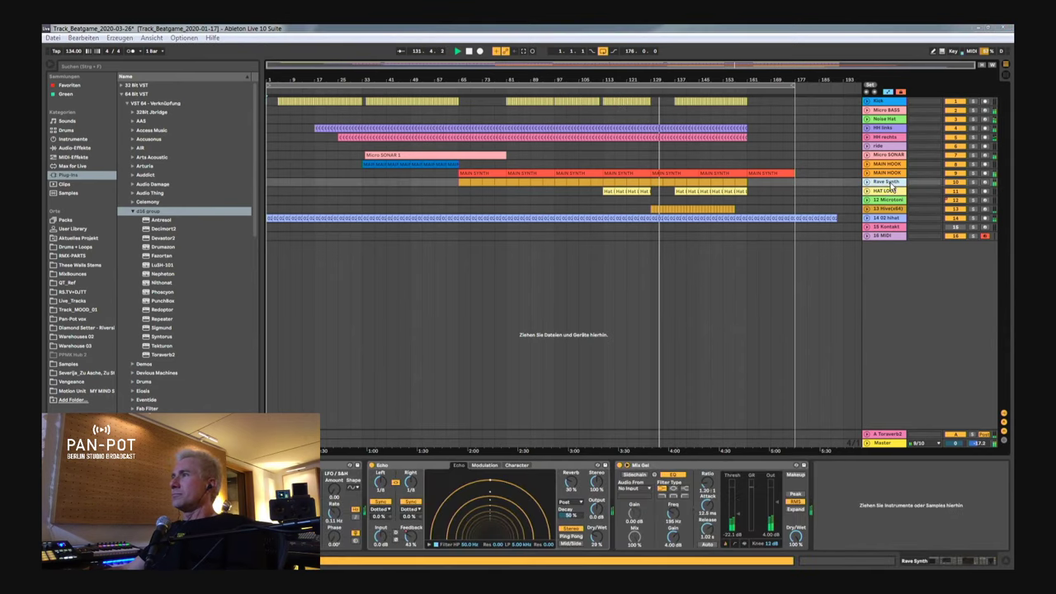
click(866, 182)
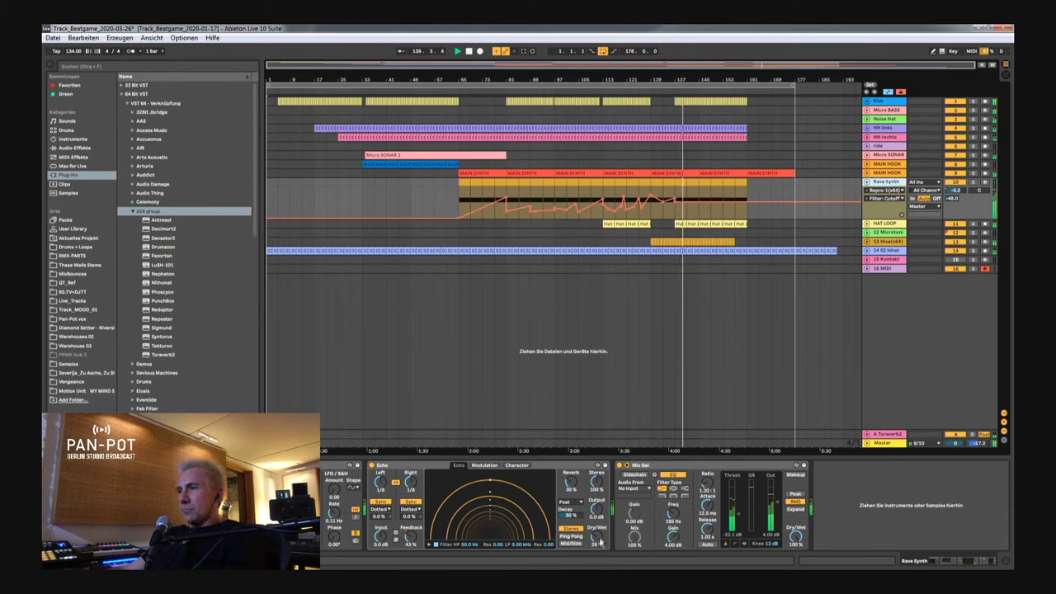
click(410, 537)
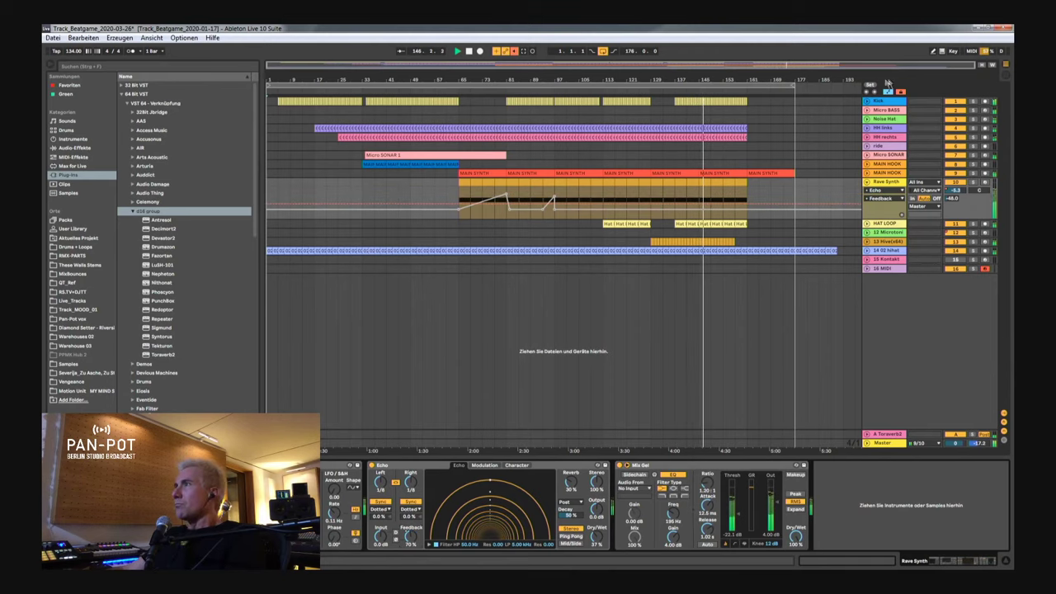
click(513, 51)
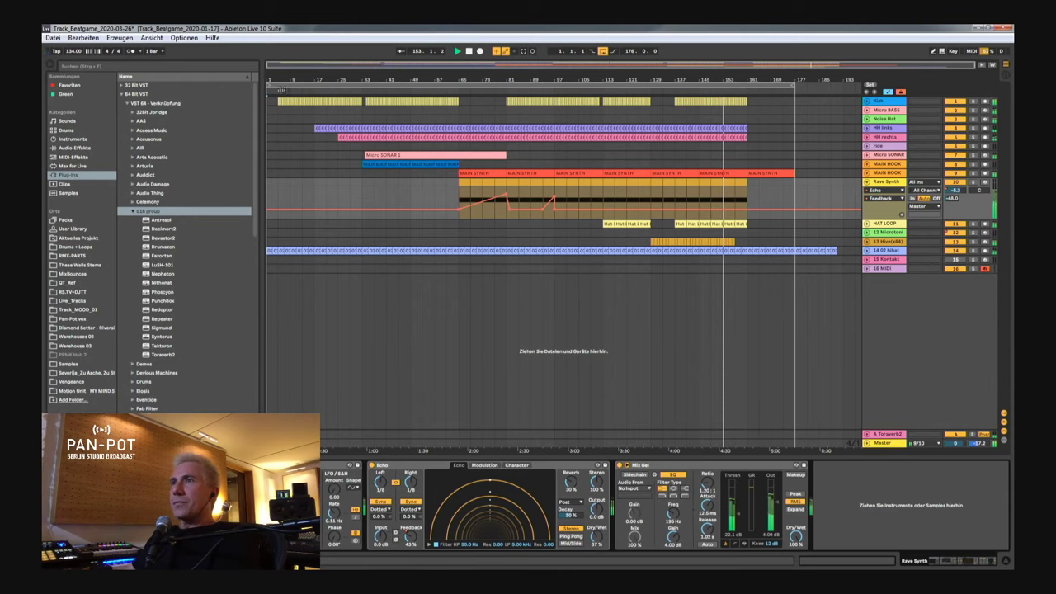
Set the arrangement loop to the 16 bars from bar 81 to bar 97.
drag(268, 85, 411, 85)
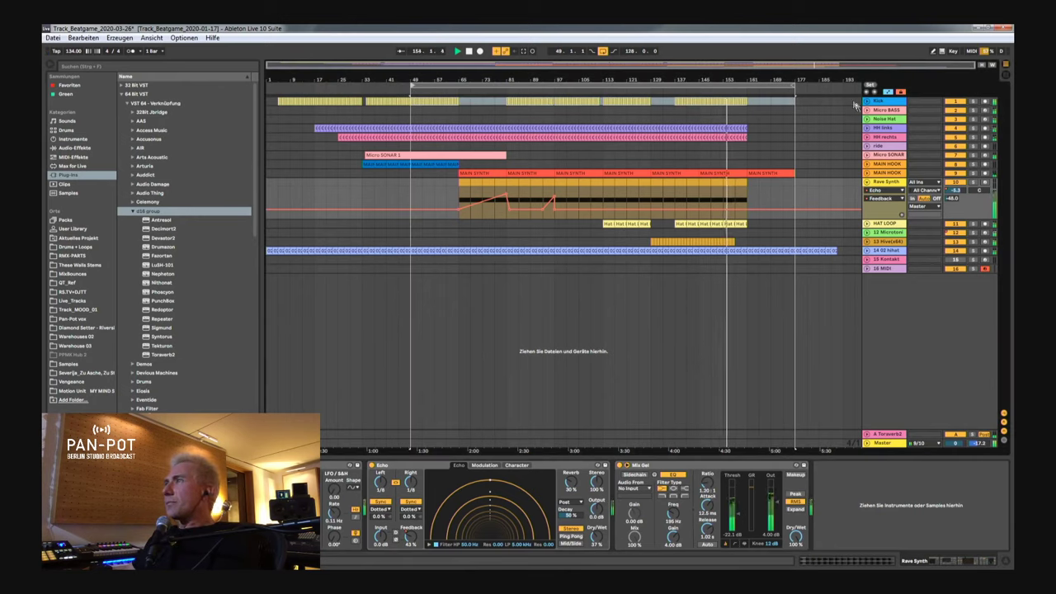
drag(790, 85, 435, 85)
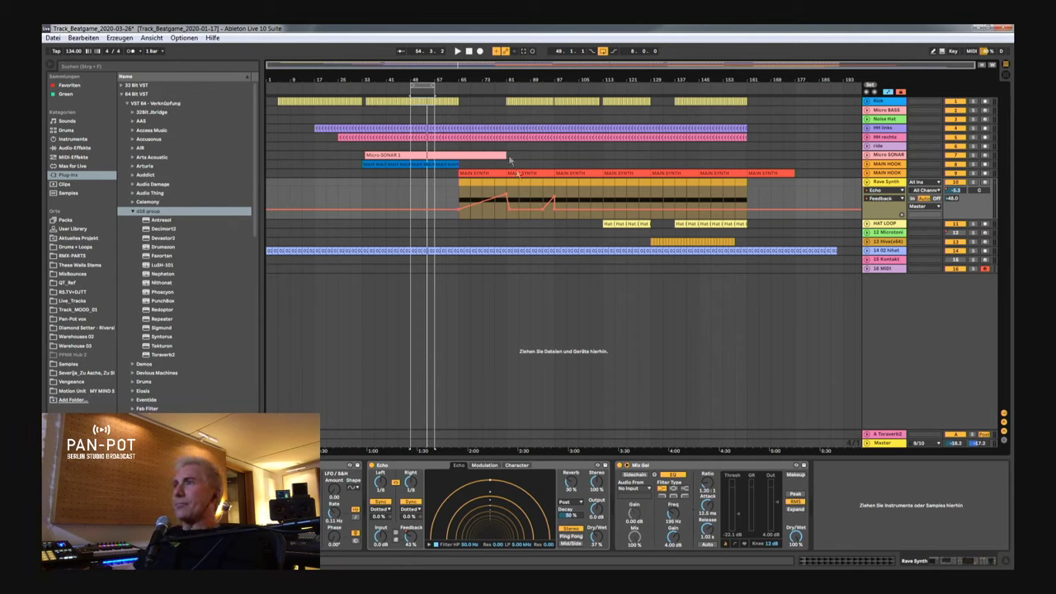
drag(422, 85, 552, 85)
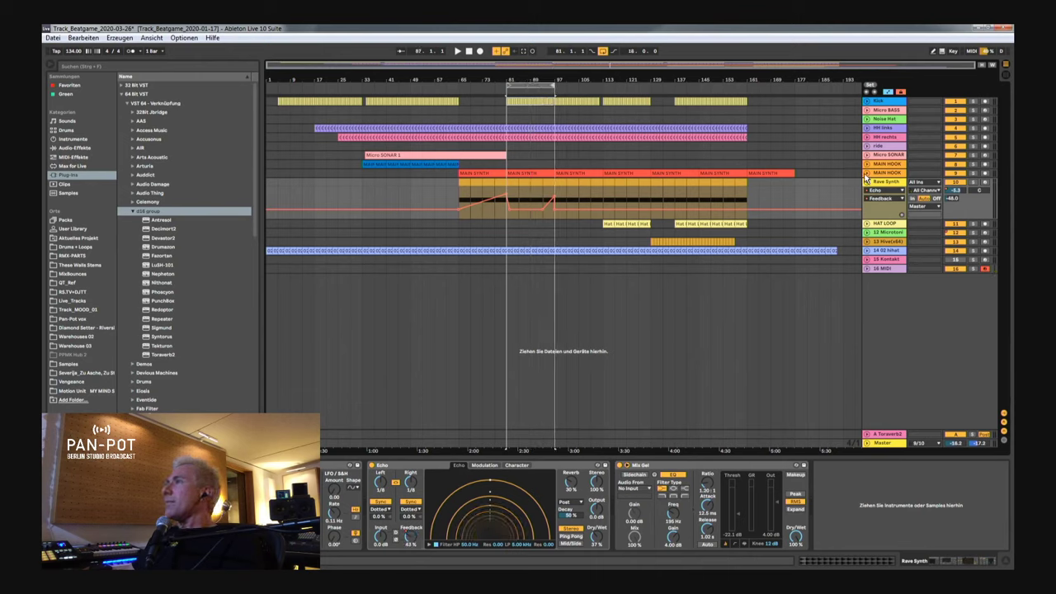
Unfold and solo the MAIN HOOK track with the MAIN SYNTH clips, and raise the master volume while it plays.
click(868, 173)
click(881, 173)
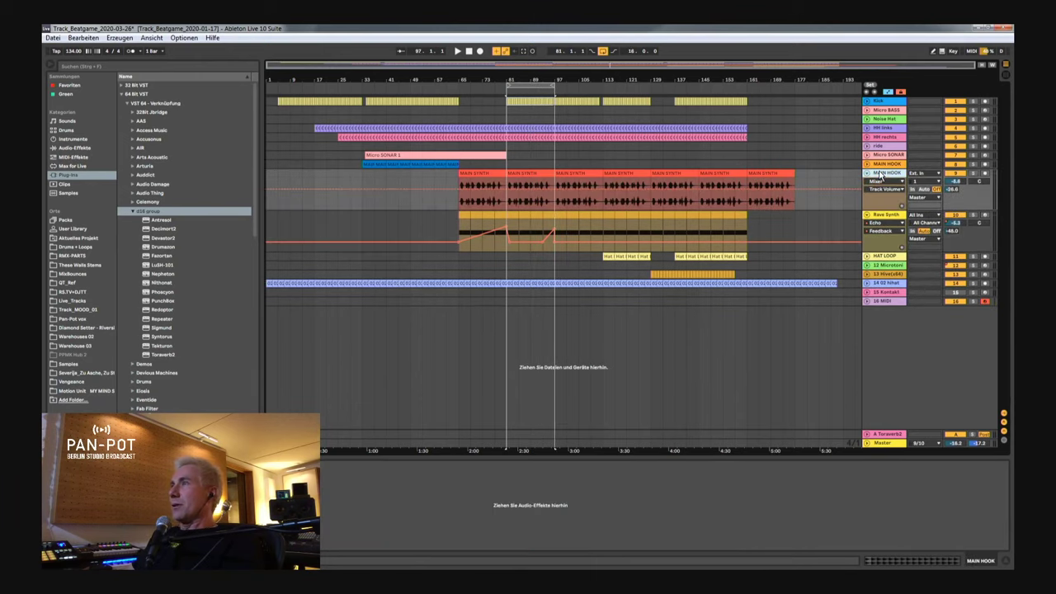
click(973, 174)
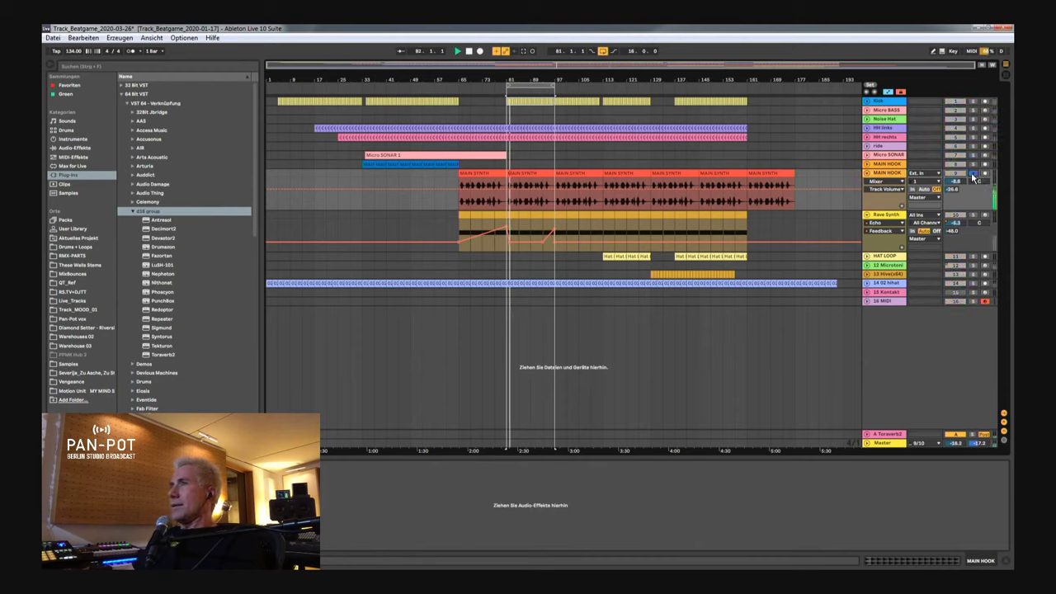
drag(955, 447, 954, 434)
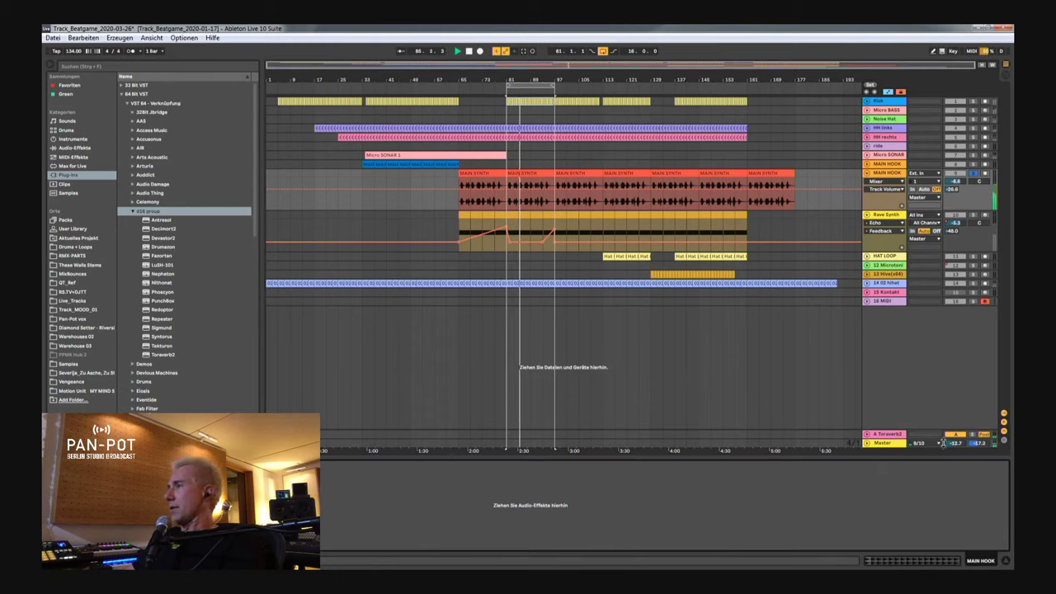
mouse_move(957, 447)
mouse_down()
mouse_move(958, 427)
mouse_move(958, 444)
mouse_up()
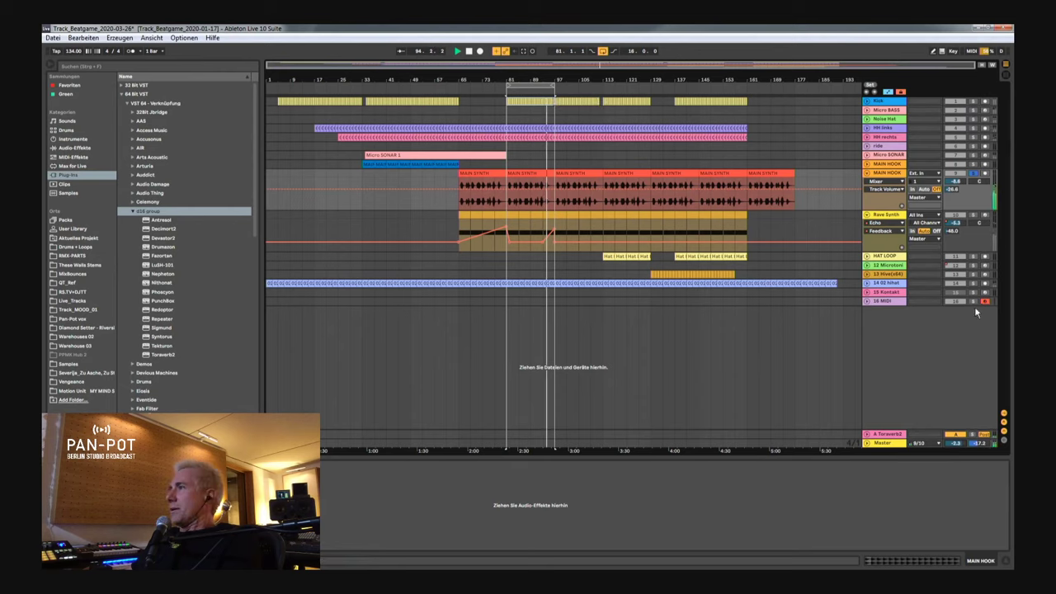
Switch the solo from the MAIN HOOK track to the Kick track, then select and unfold the Kick track.
click(972, 173)
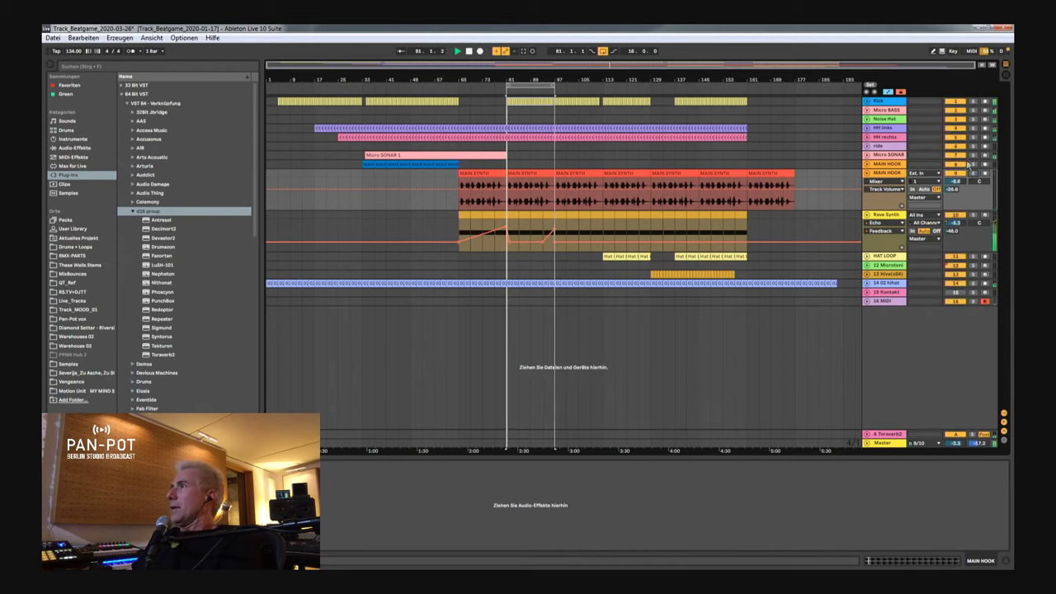
click(972, 101)
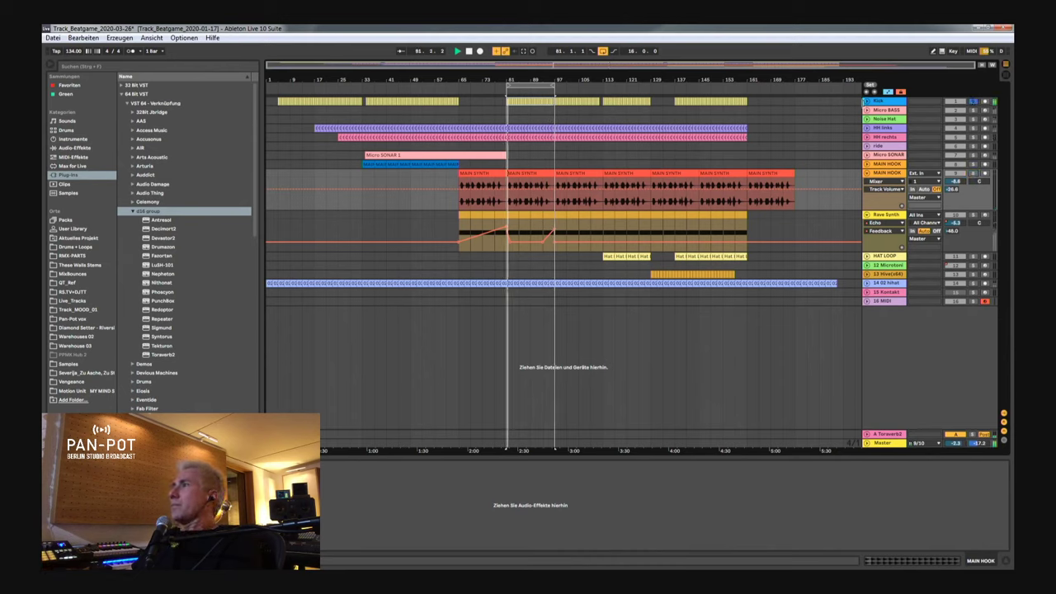
click(880, 101)
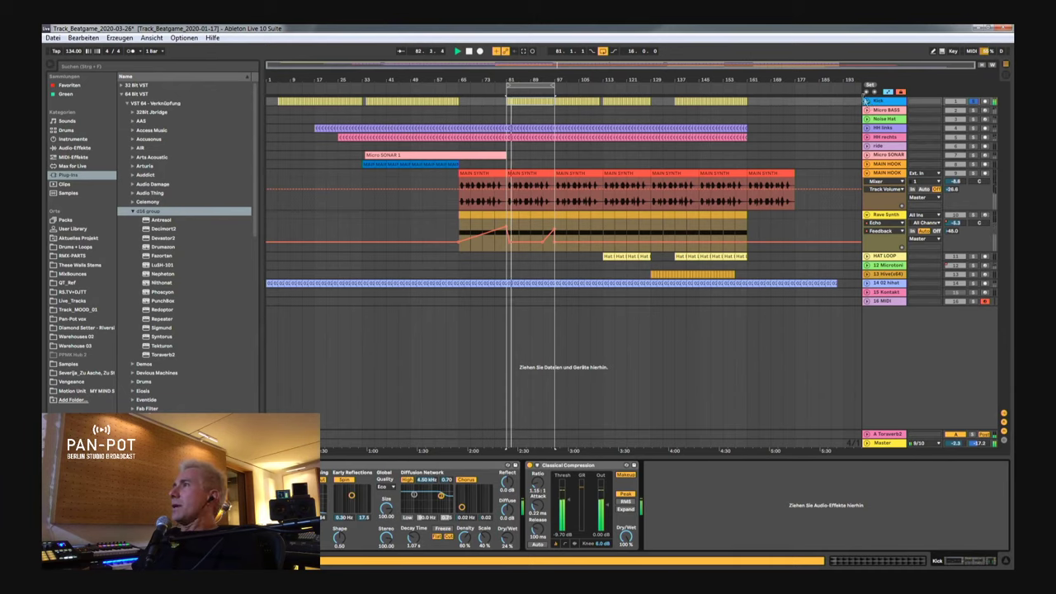
click(867, 101)
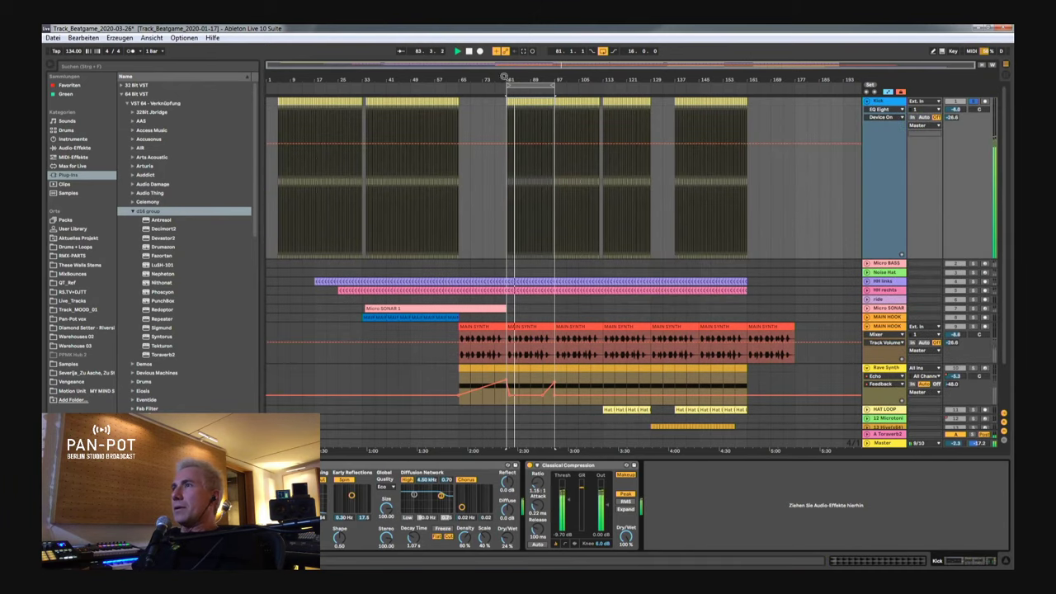
Extend the one-beat Kick clip at bar 81 to bar 82.
scroll(512, 83, up, 6)
scroll(512, 83, up, 4)
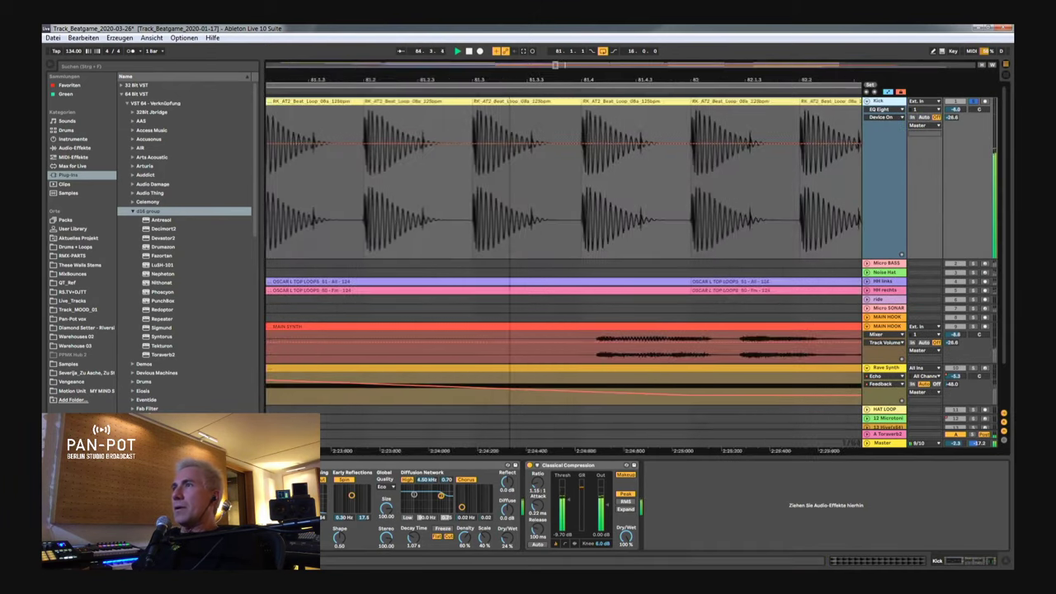
scroll(511, 82, down, 2)
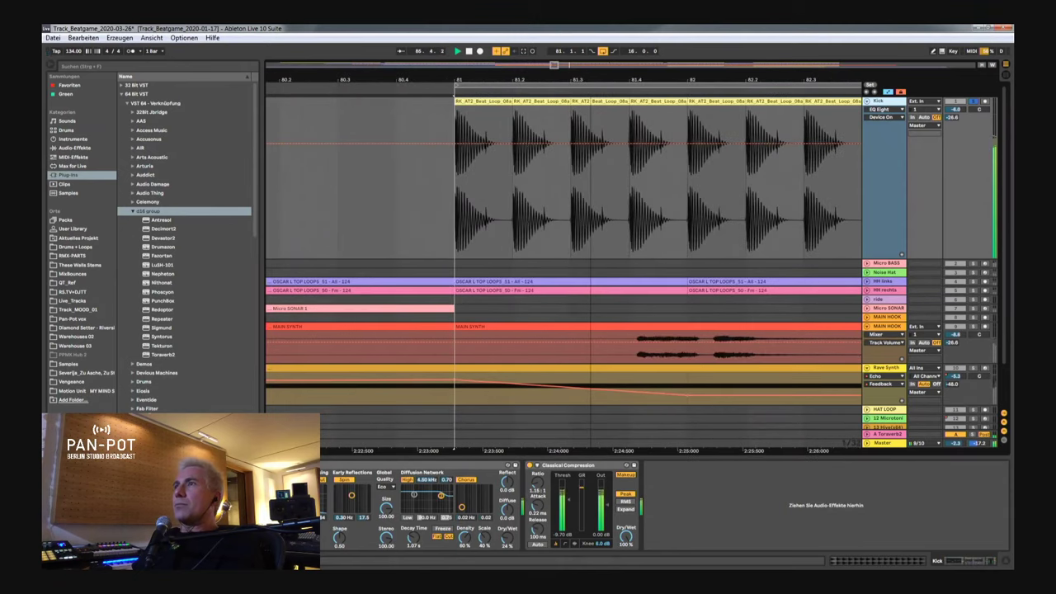
scroll(506, 85, down, 1)
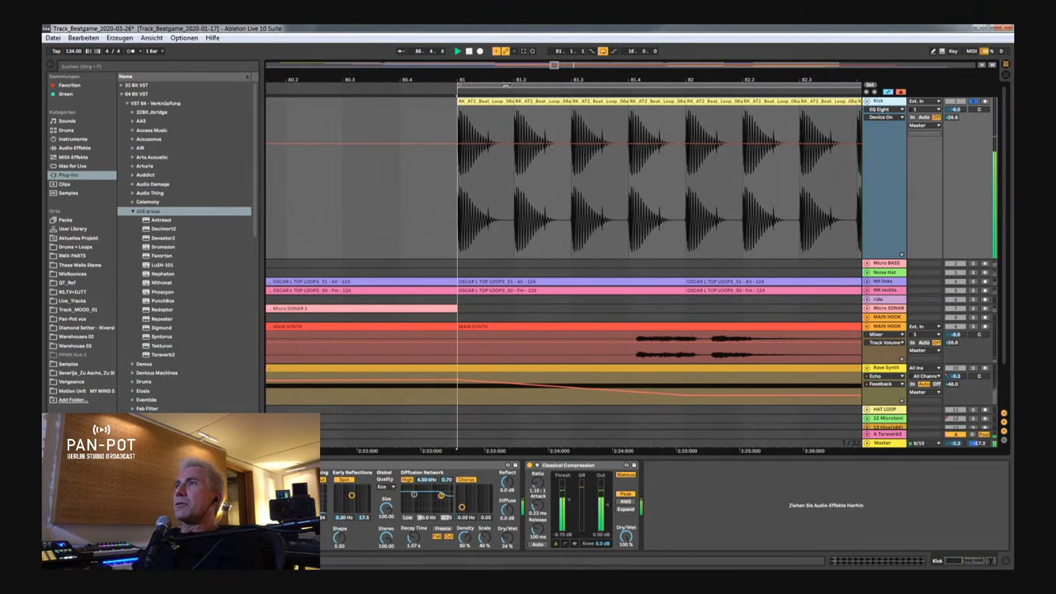
scroll(510, 81, down, 3)
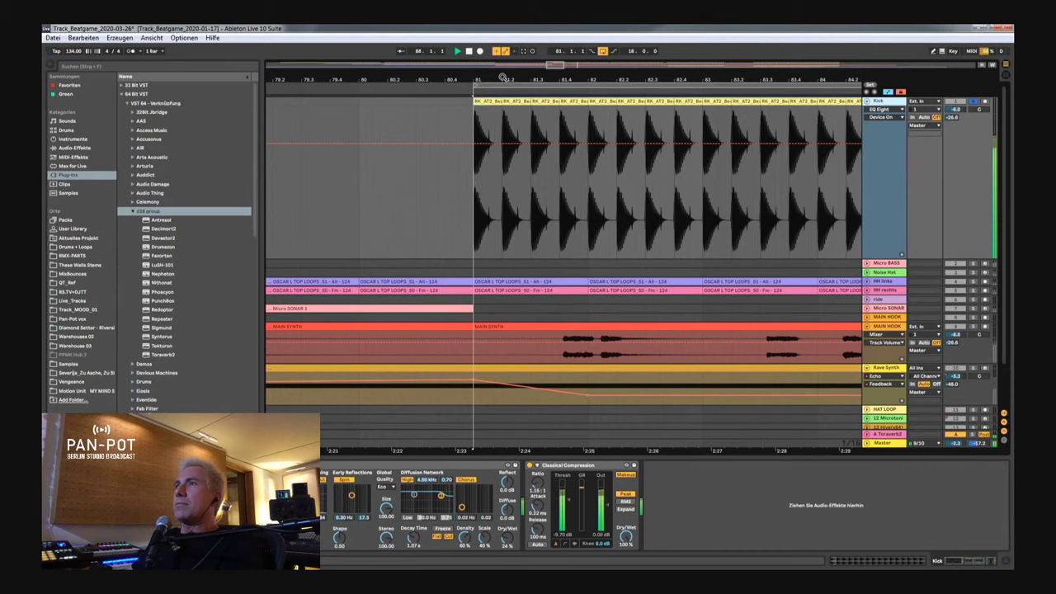
scroll(501, 78, down, 3)
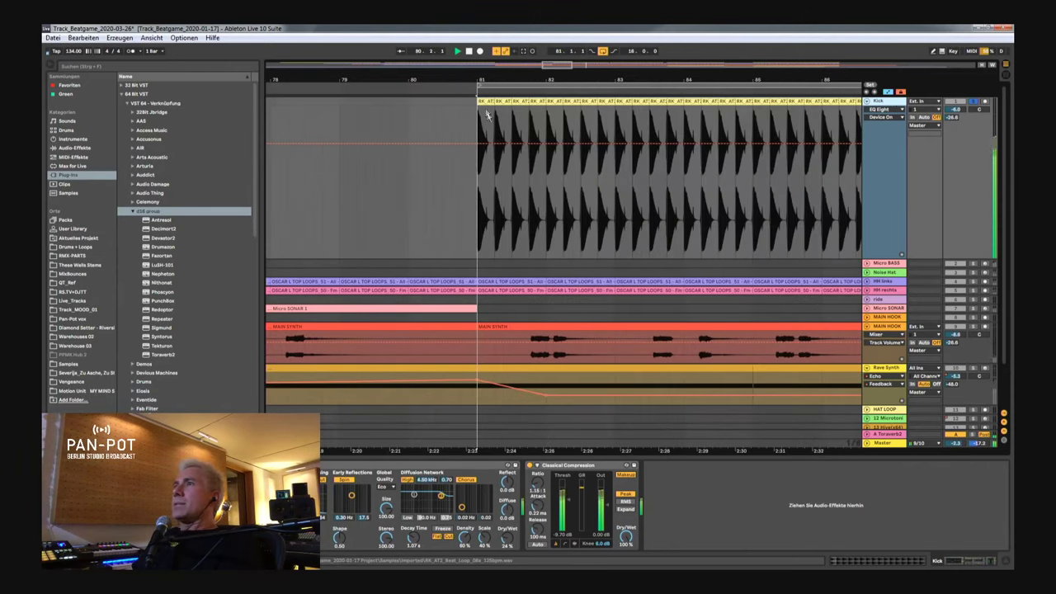
drag(489, 106, 545, 105)
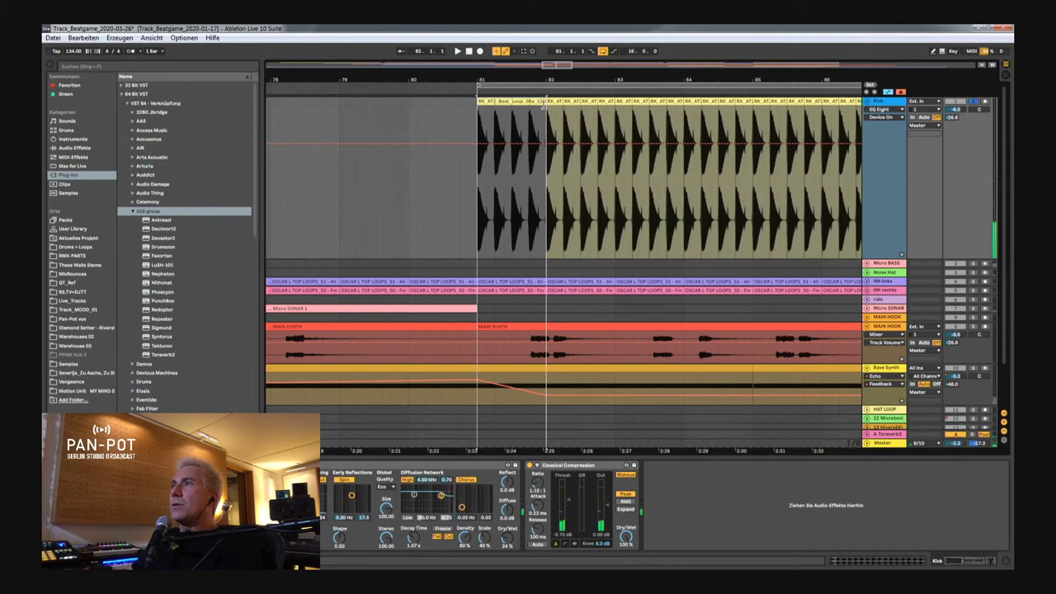
Turn off looping for the Kick clip at bar 81, extend it past bar 82, and play it.
click(494, 101)
key(shift+Tab)
click(188, 410)
drag(494, 105, 567, 109)
key(space)
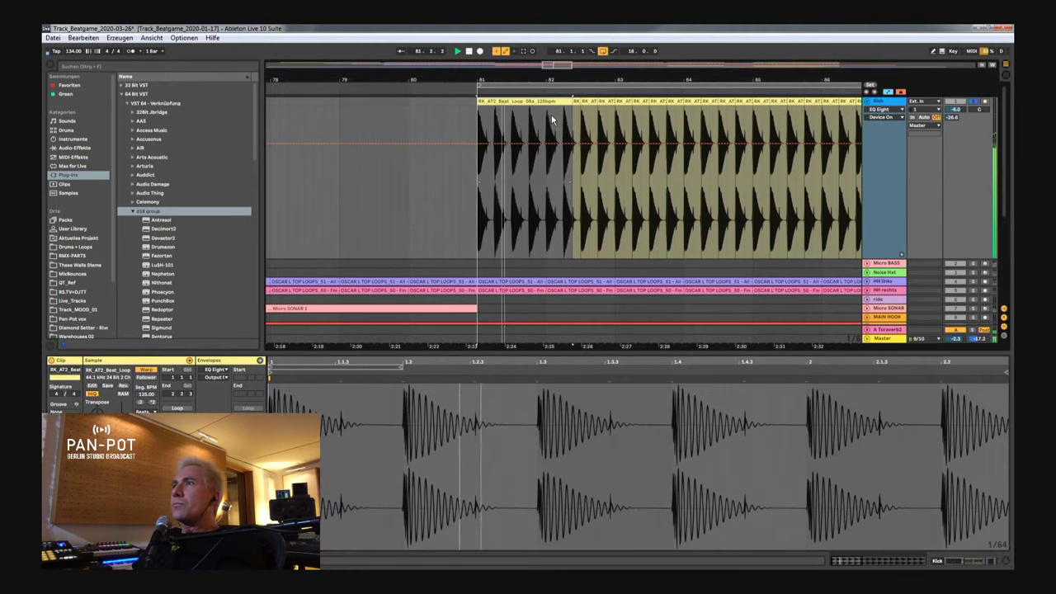
Shorten the Kick clip back to one beat, turn its looping back on, extend it past bar 82, and play it.
key(space)
drag(571, 106, 498, 116)
click(177, 409)
drag(492, 102, 573, 104)
key(space)
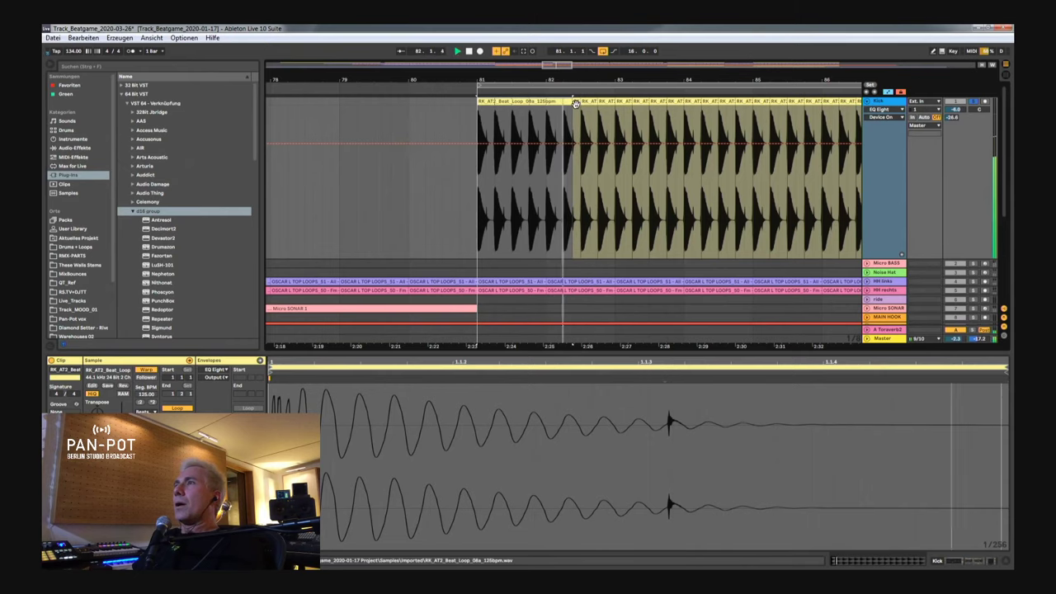
Show the Kick track's device chain, inspect the reverb and Classical Compression devices, and play the loop.
drag(573, 101, 564, 57)
key(space)
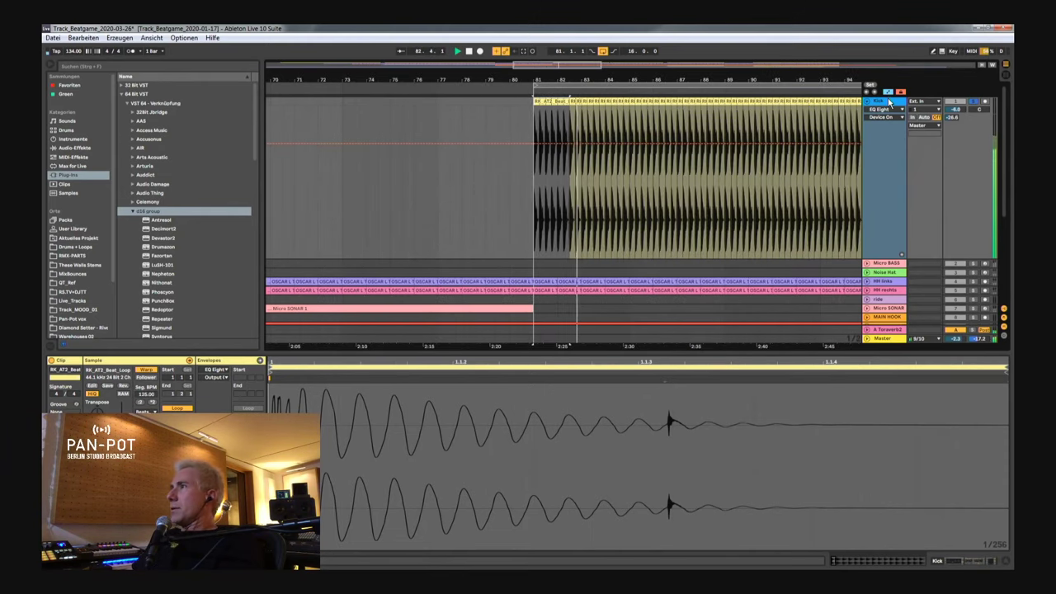
click(552, 318)
click(334, 472)
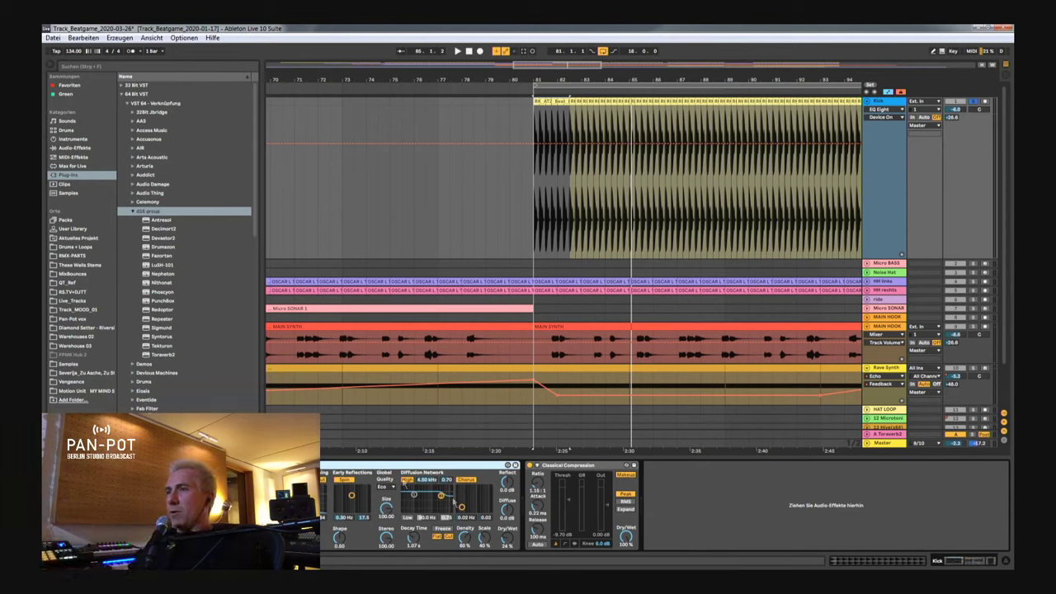
click(576, 467)
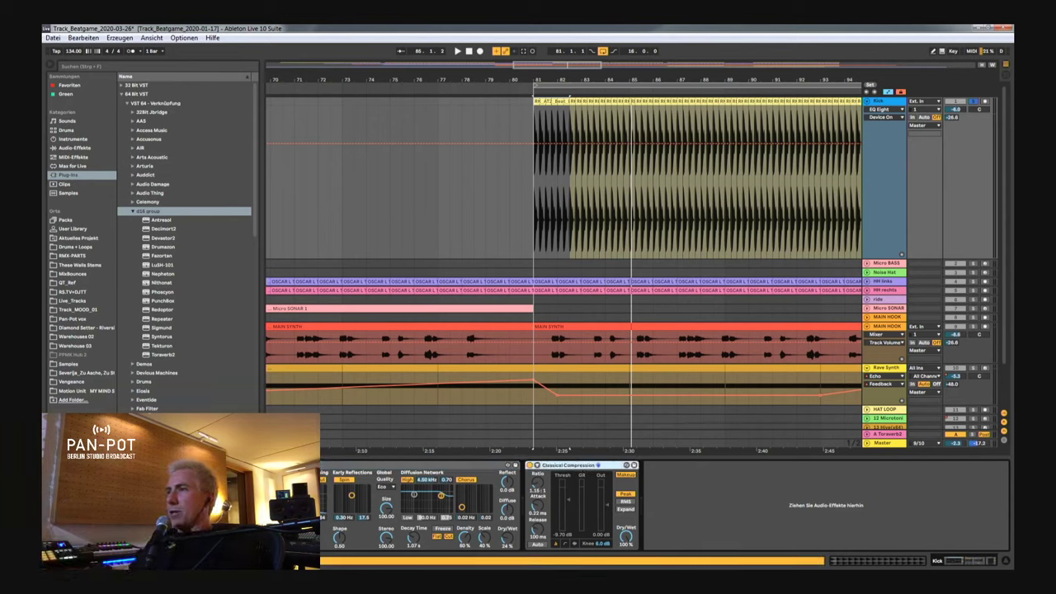
key(space)
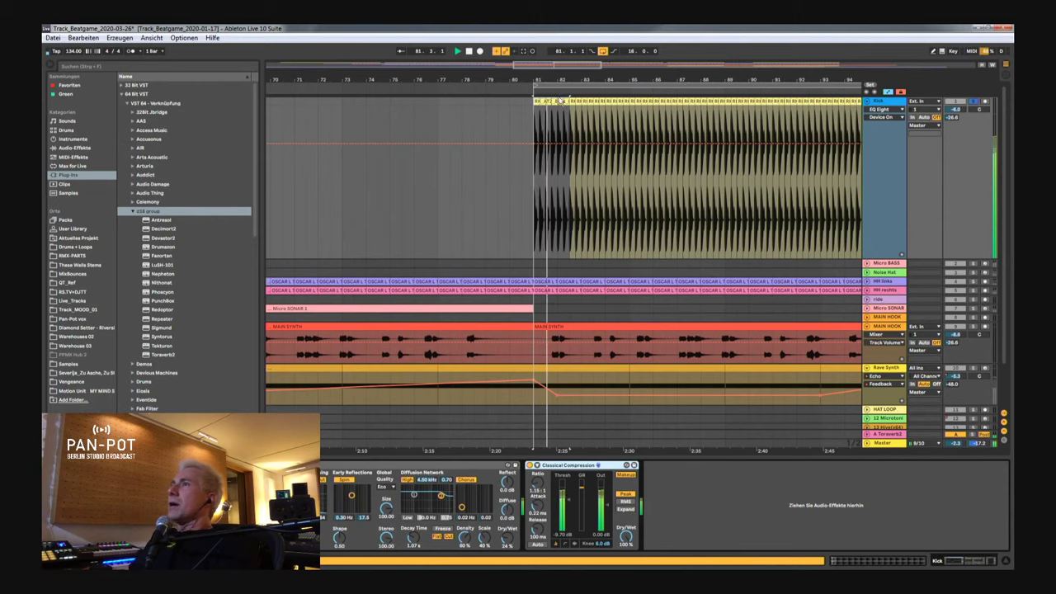
Reduce the Kick track's height and unfold the Micro BASS track to show its Microtonic OscDcy2 automation.
scroll(565, 450, down, 3)
scroll(565, 450, down, 2)
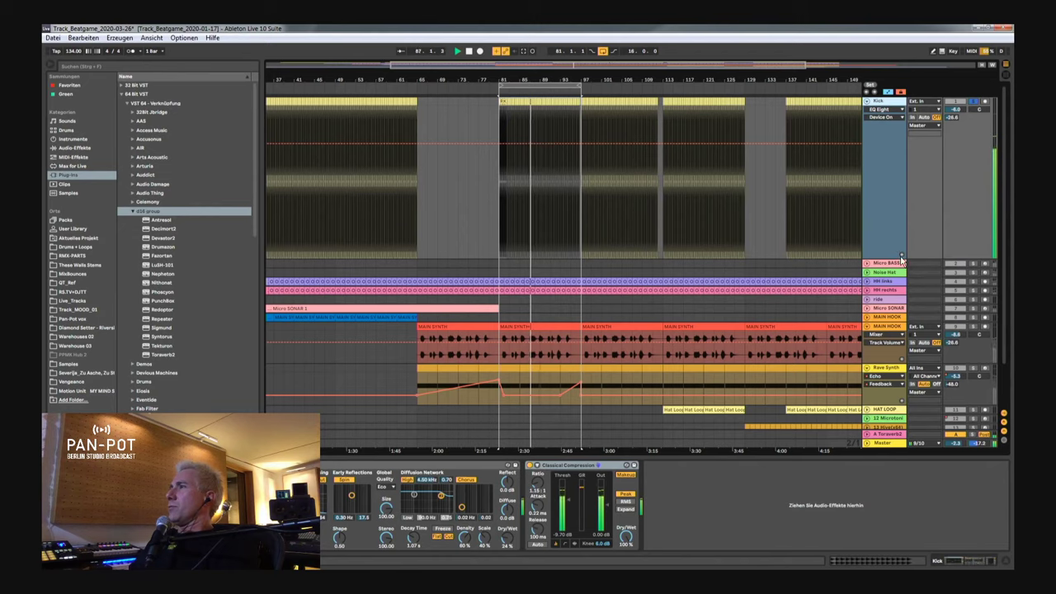
drag(893, 258, 873, 149)
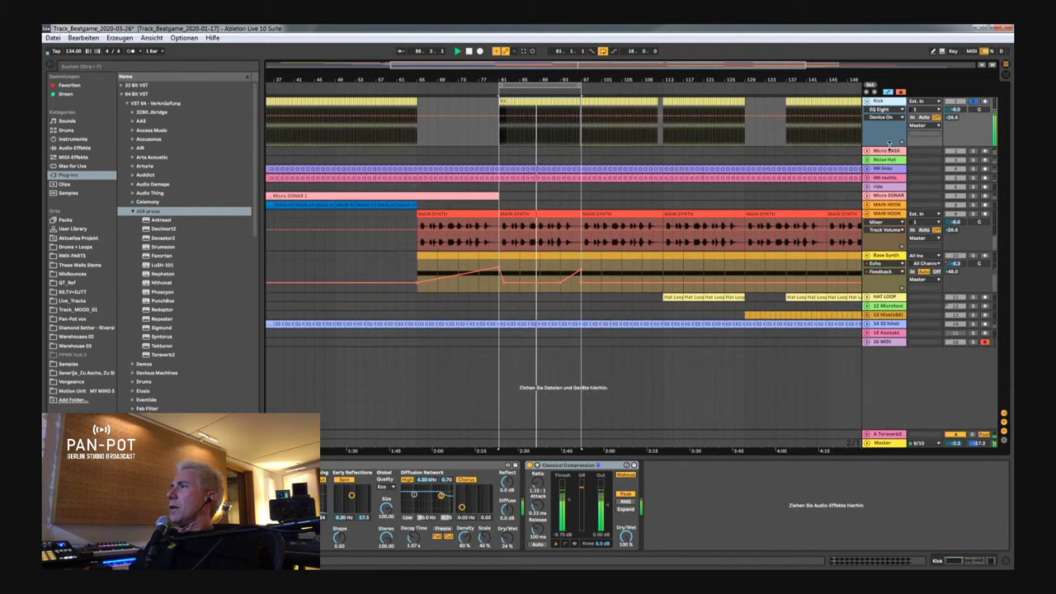
click(868, 152)
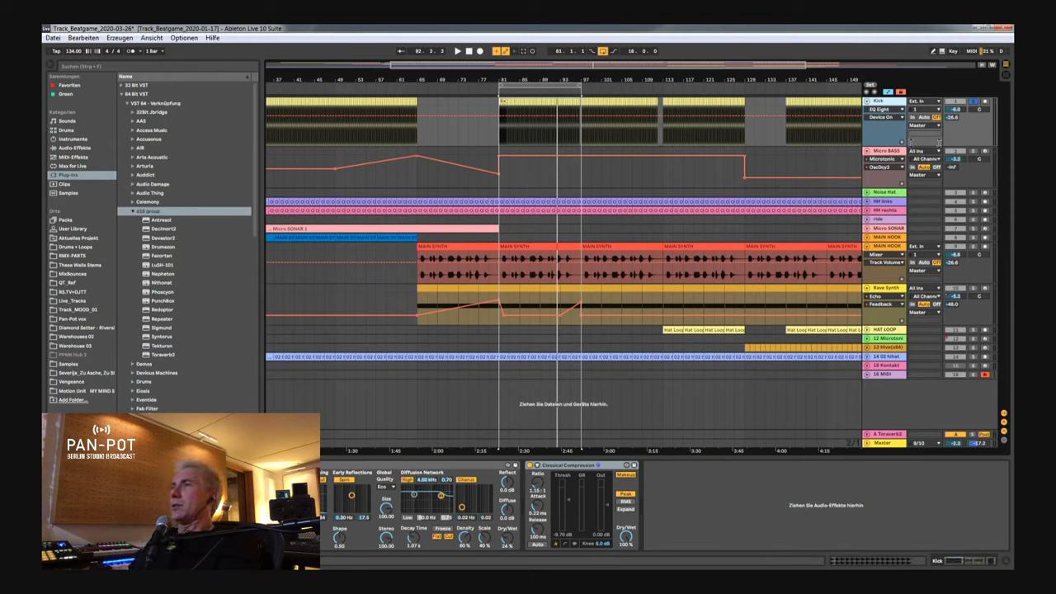
Solo the Micro BASS track, play the loop from bar 81, and show the track's device chain.
mouse_move(538, 77)
mouse_down()
mouse_move(538, 100)
mouse_move(602, 81)
mouse_move(557, 80)
mouse_up()
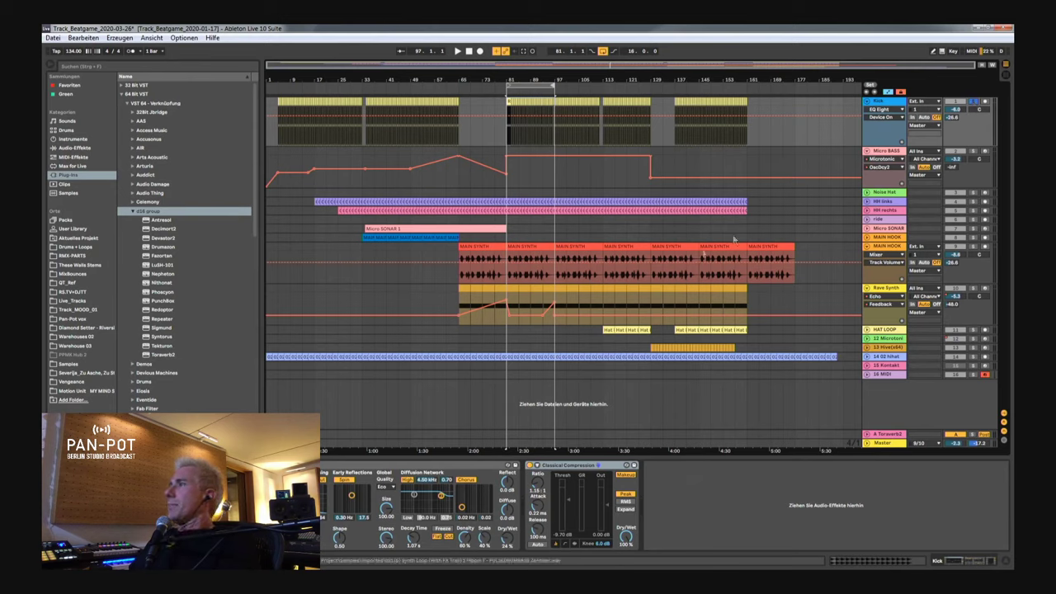
key(space)
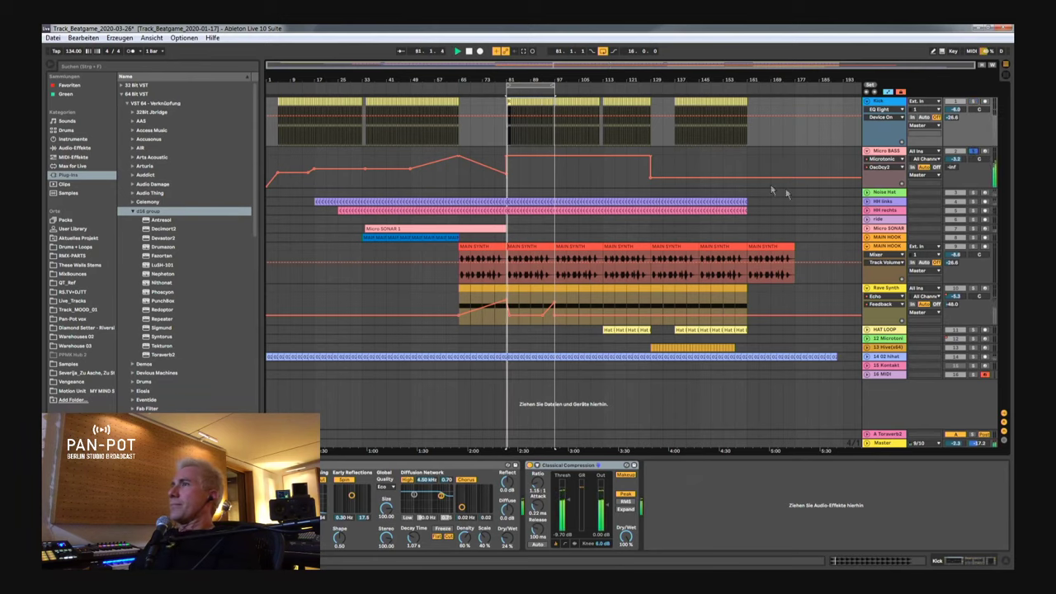
click(901, 155)
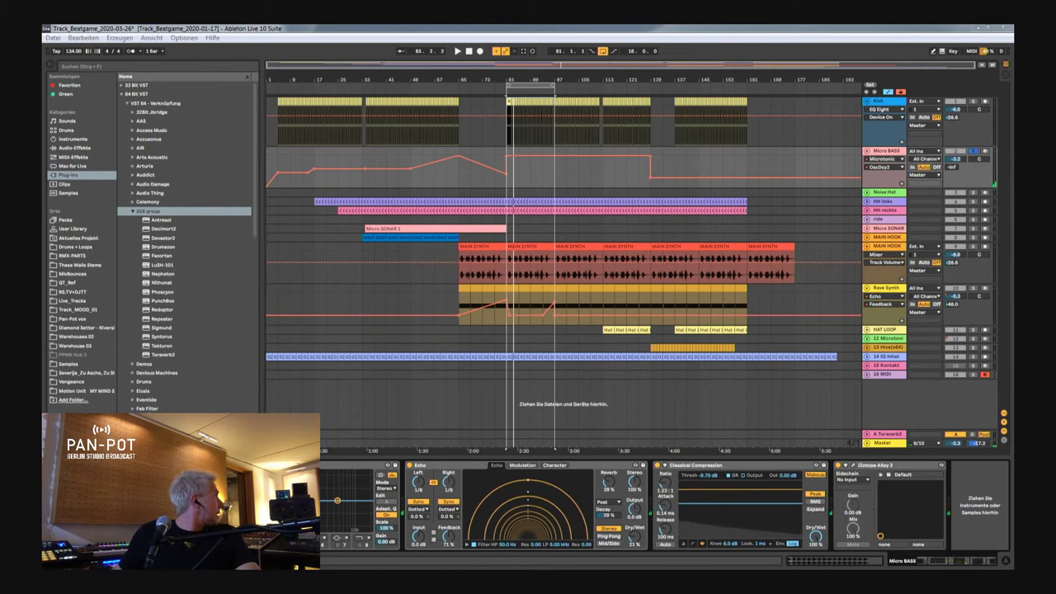
Open the Micro BASS track's Microtonic window, decline viewing the update information, and play the loop to show the step pattern.
drag(40, 138, 415, 133)
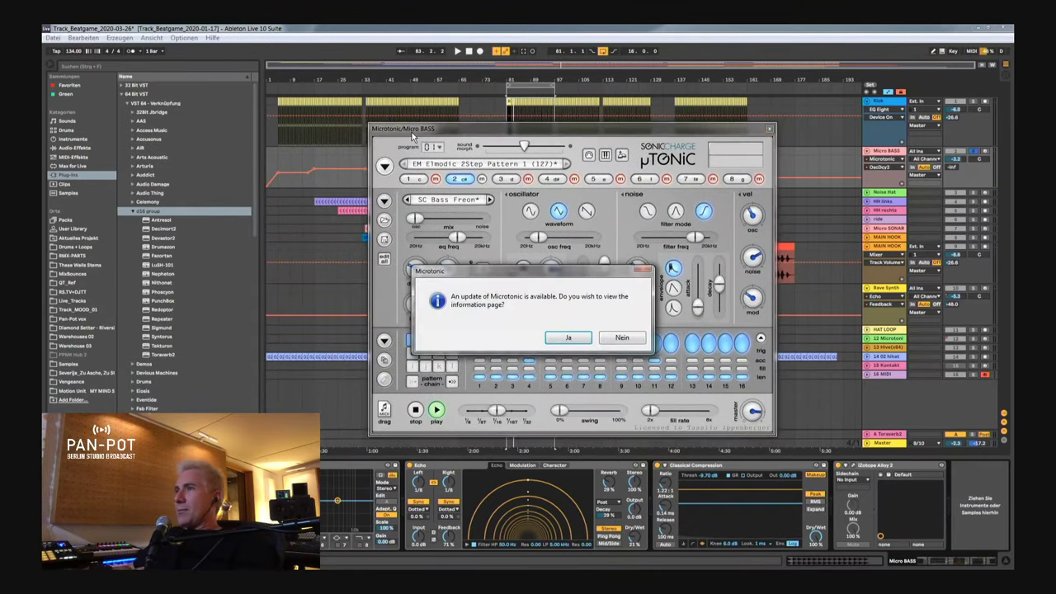
click(639, 340)
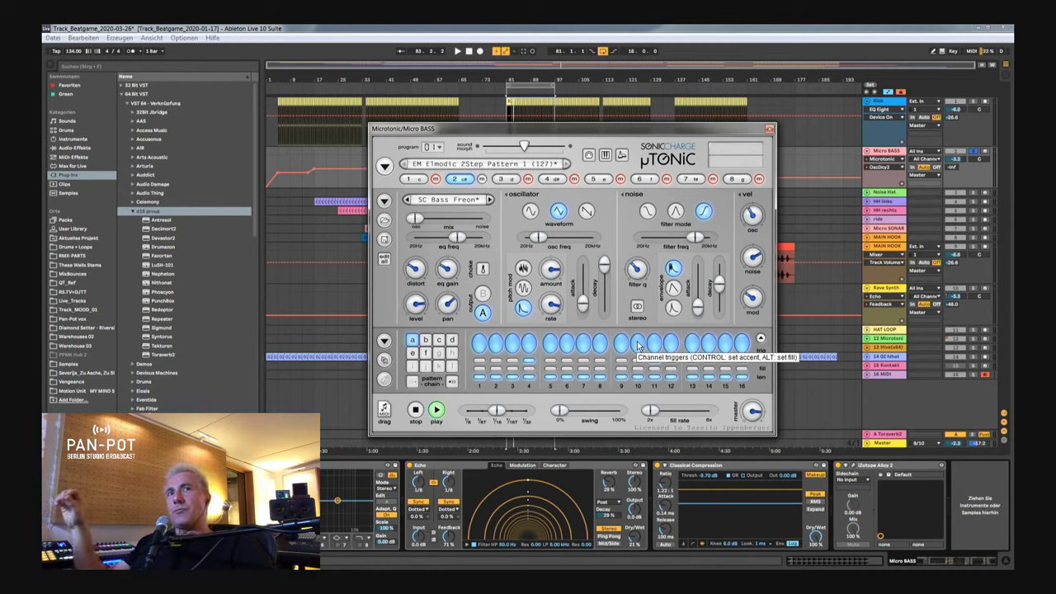
key(space)
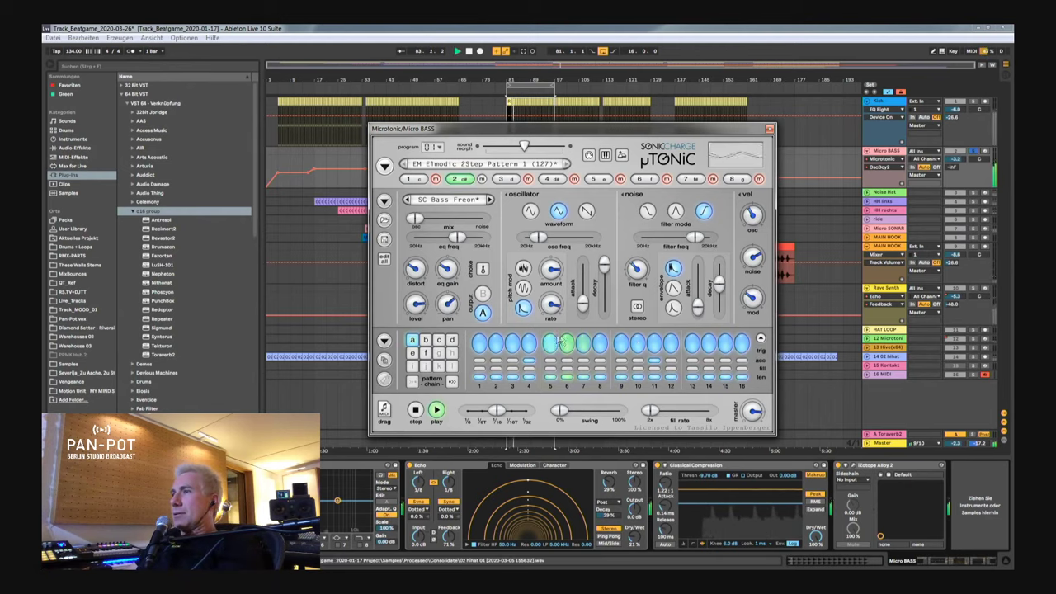
click(535, 363)
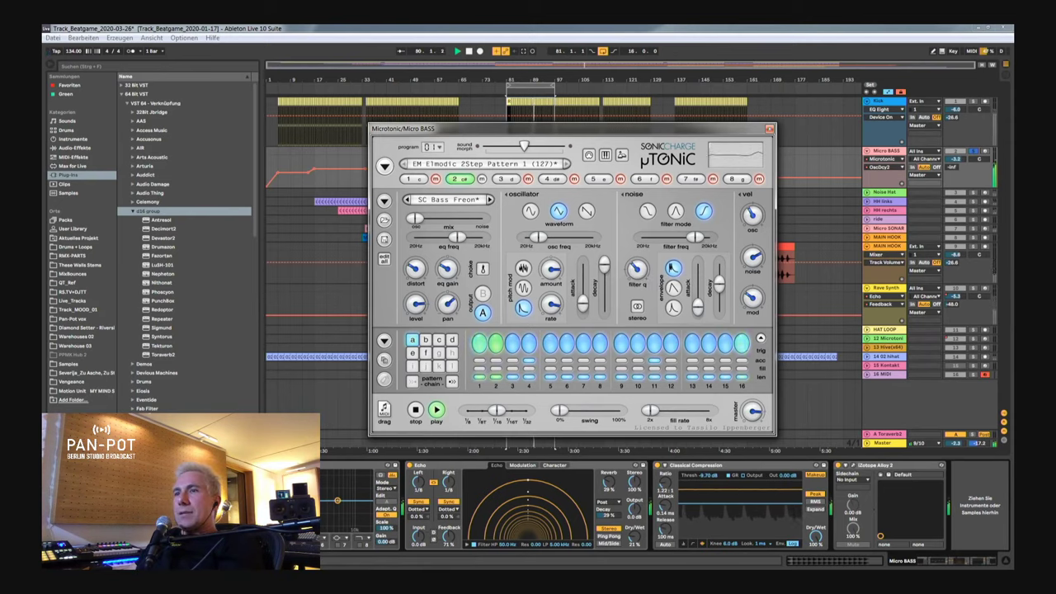
Compare the Micro BASS sound with Echo, Classical Compression and Alloy 2 bypassed and re-enabled, and open the Alloy 2 window.
click(467, 474)
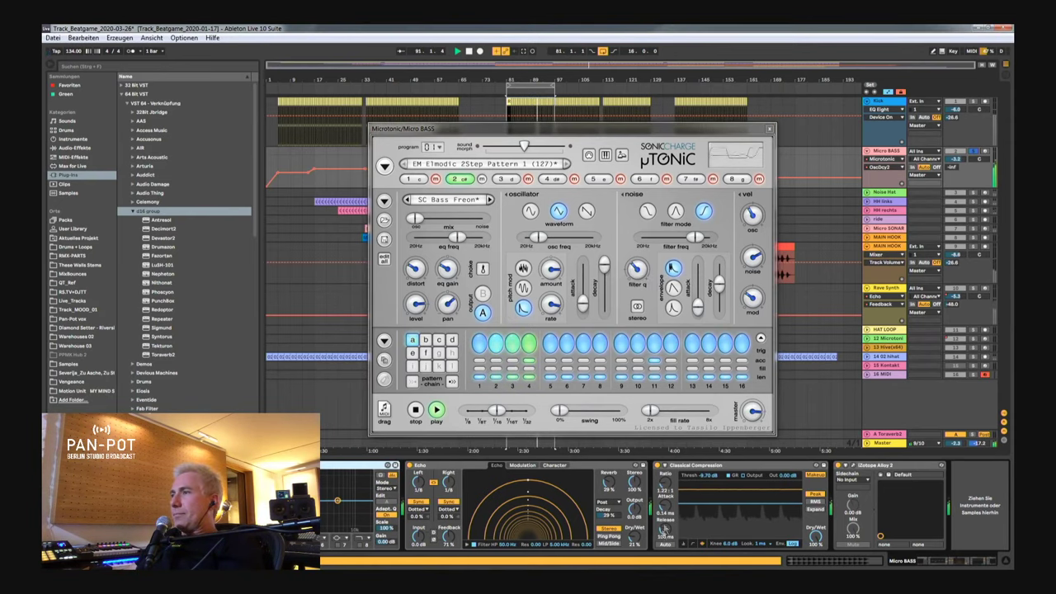
click(429, 467)
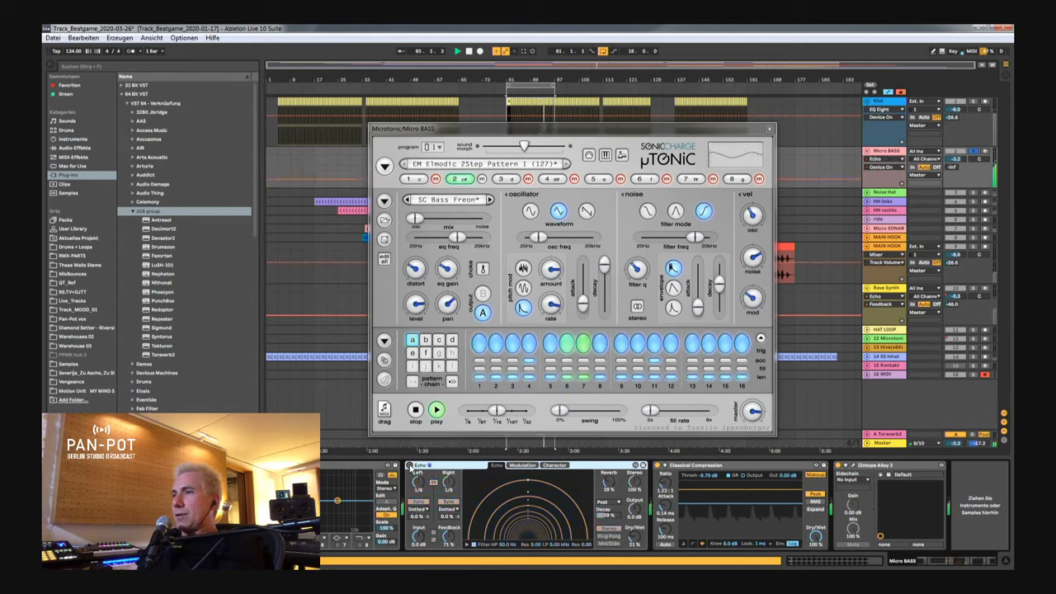
click(409, 466)
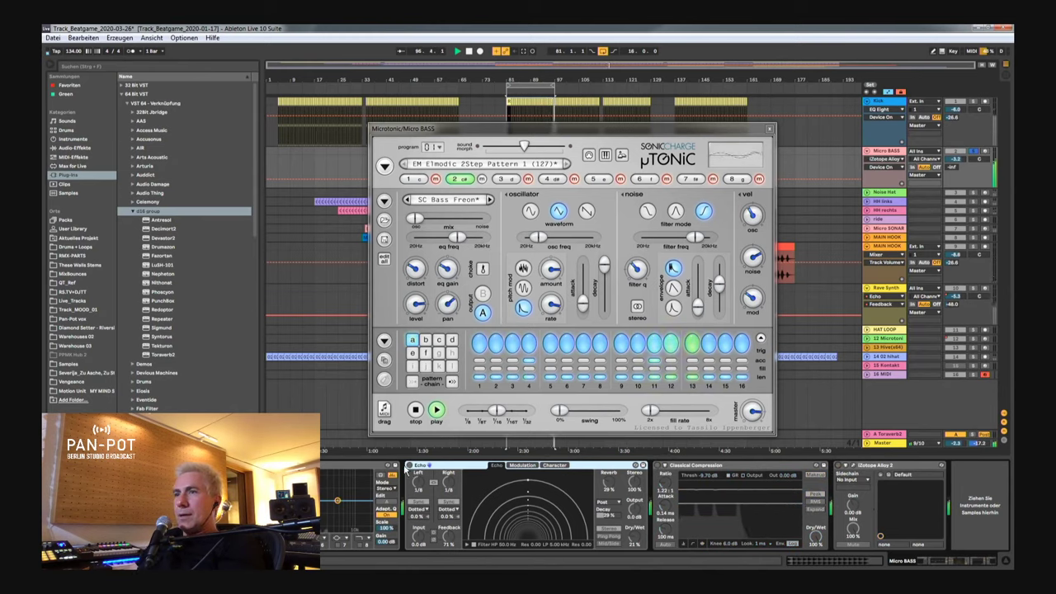
click(410, 466)
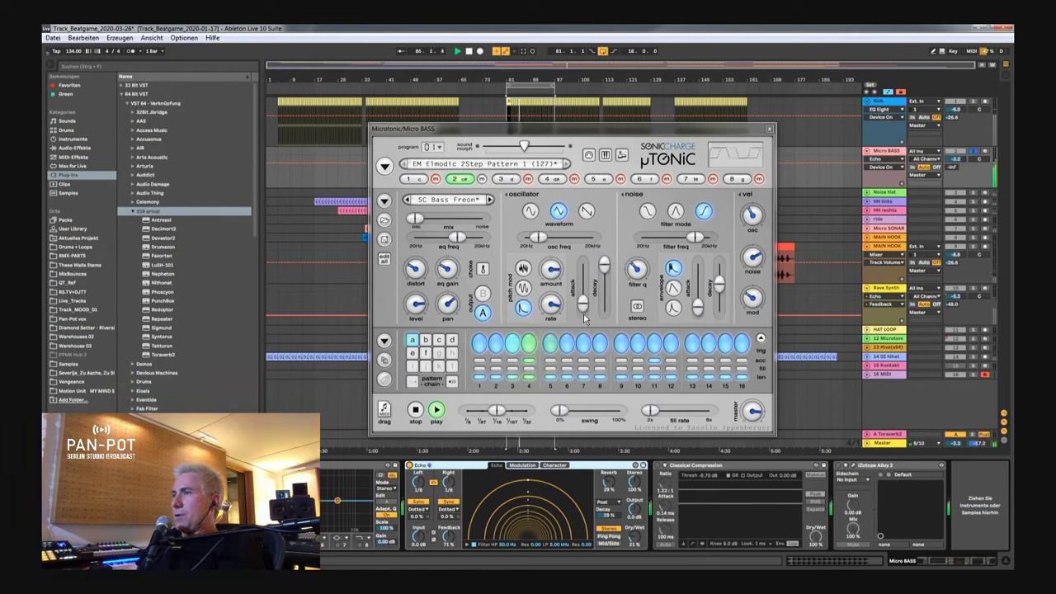
click(657, 466)
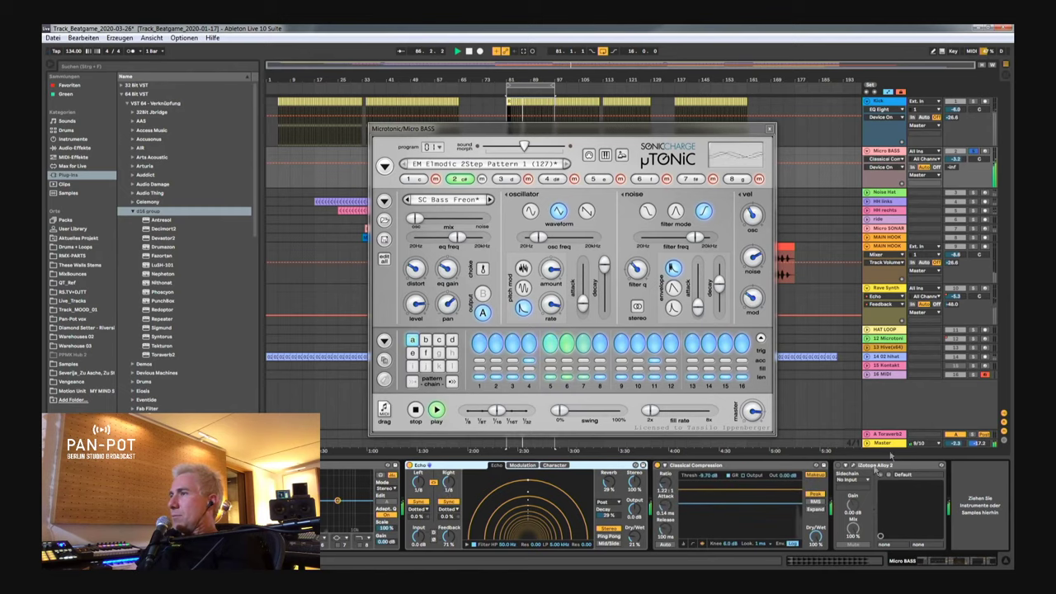
click(839, 466)
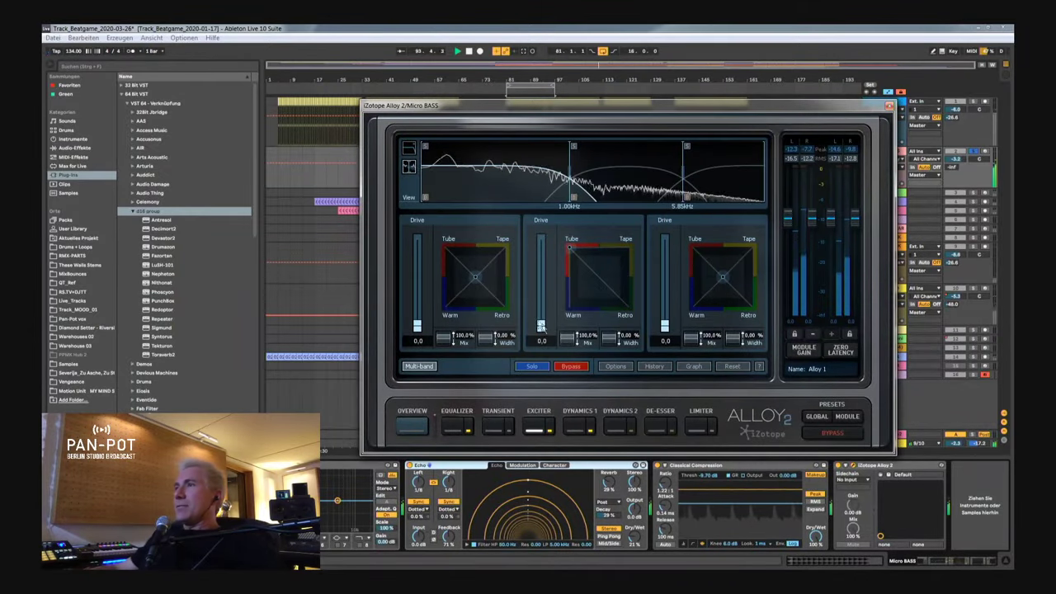
Test the middle band's drive in Alloy 2's Exciter, close the plug-in window, and solo the Kick alongside Micro BASS.
mouse_move(540, 327)
mouse_down()
mouse_move(541, 257)
mouse_move(542, 326)
mouse_up()
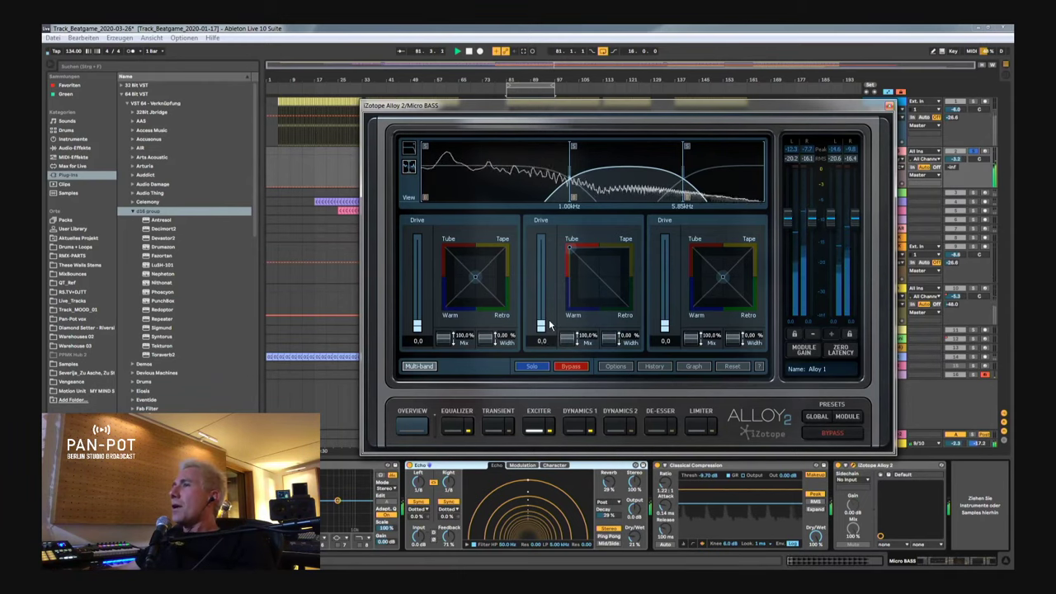
mouse_move(543, 326)
mouse_down()
mouse_move(547, 224)
mouse_move(544, 330)
mouse_up()
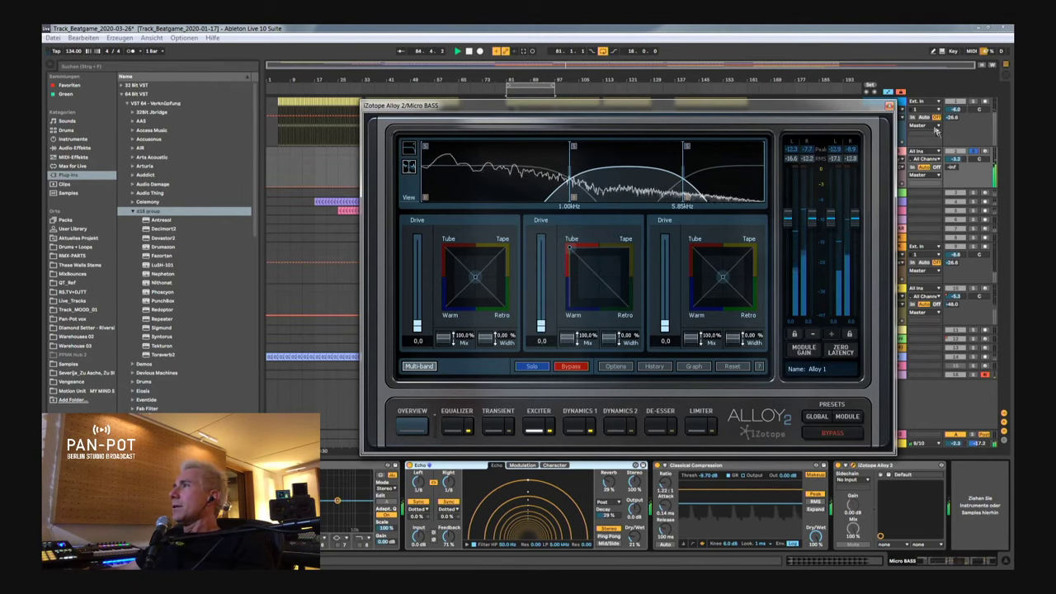
click(890, 108)
click(858, 124)
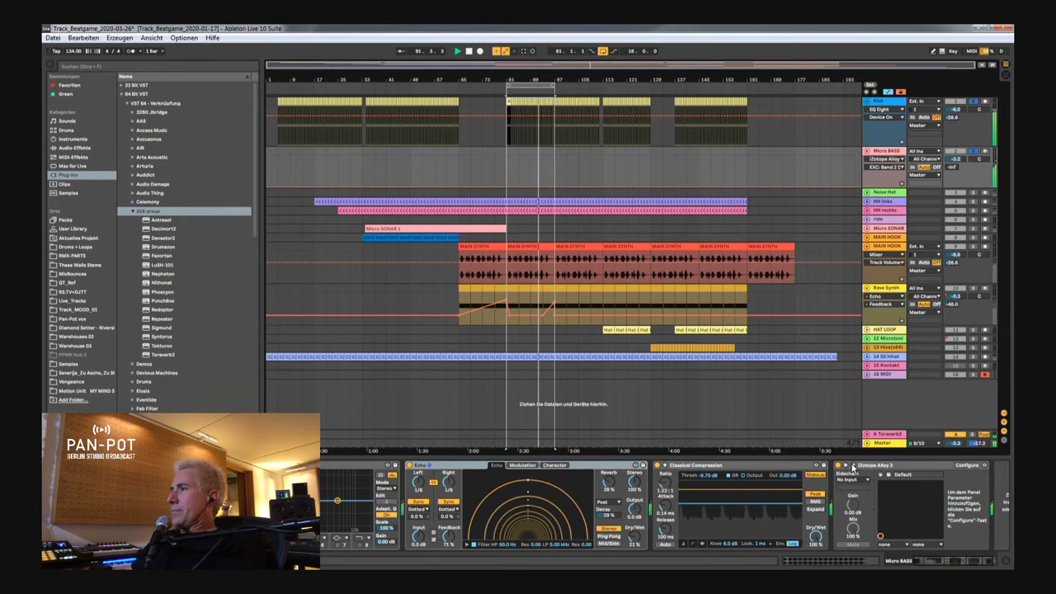
Reopen Alloy 2, audition the Exciter's middle-band drive at settings up to 15.0, bring it back to 0, and close the window.
click(852, 467)
drag(540, 326, 540, 260)
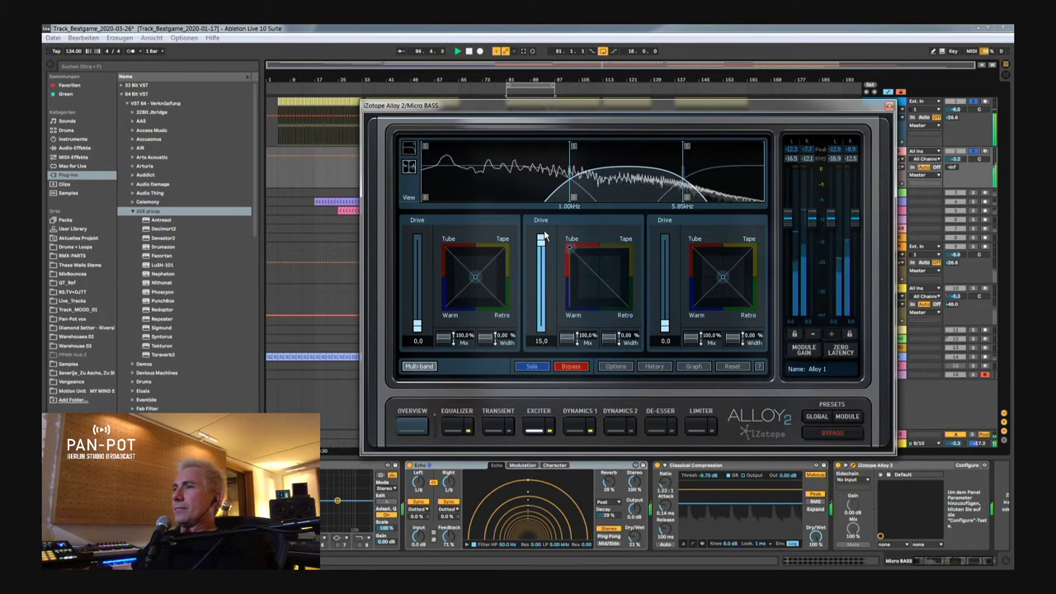
drag(543, 241, 546, 292)
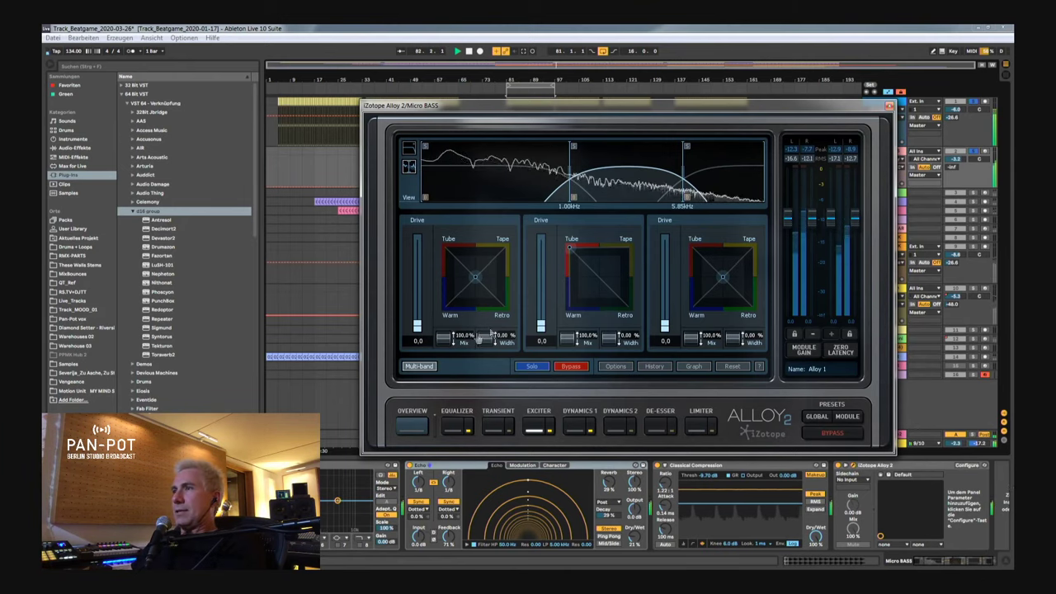
drag(540, 328, 538, 297)
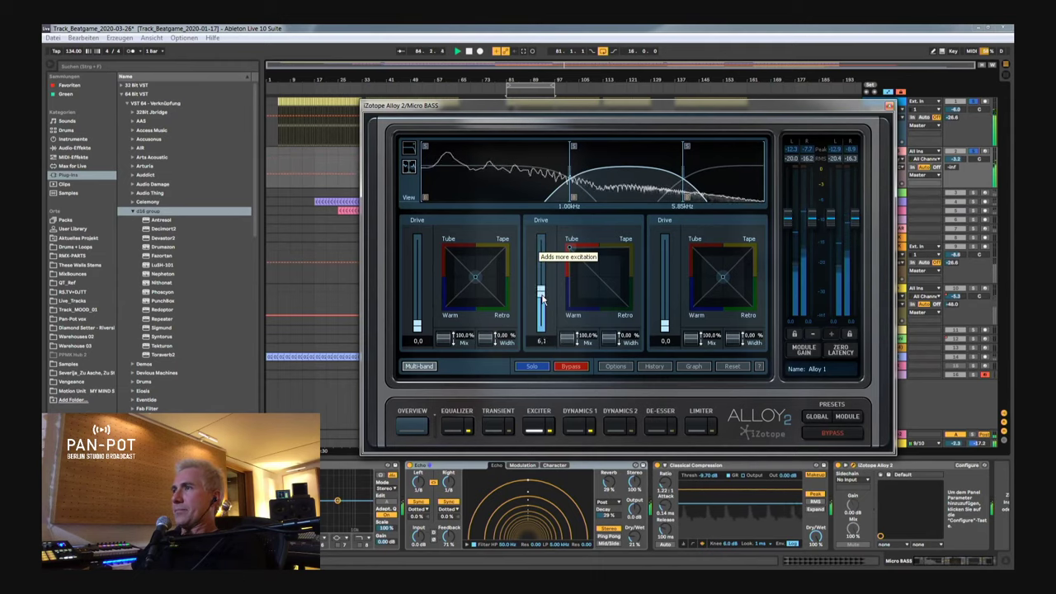
drag(542, 299, 538, 396)
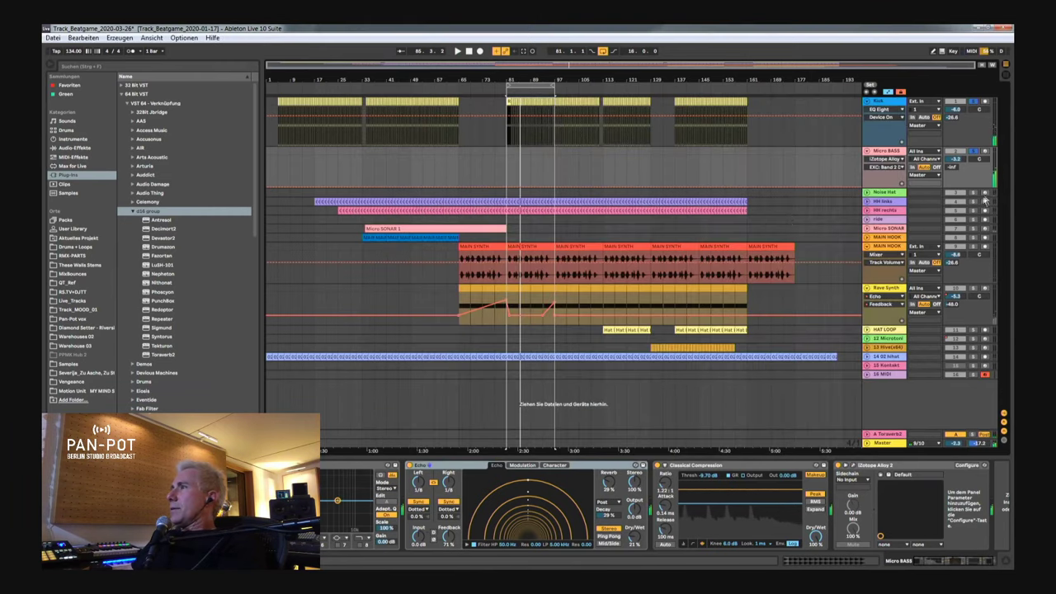
click(890, 106)
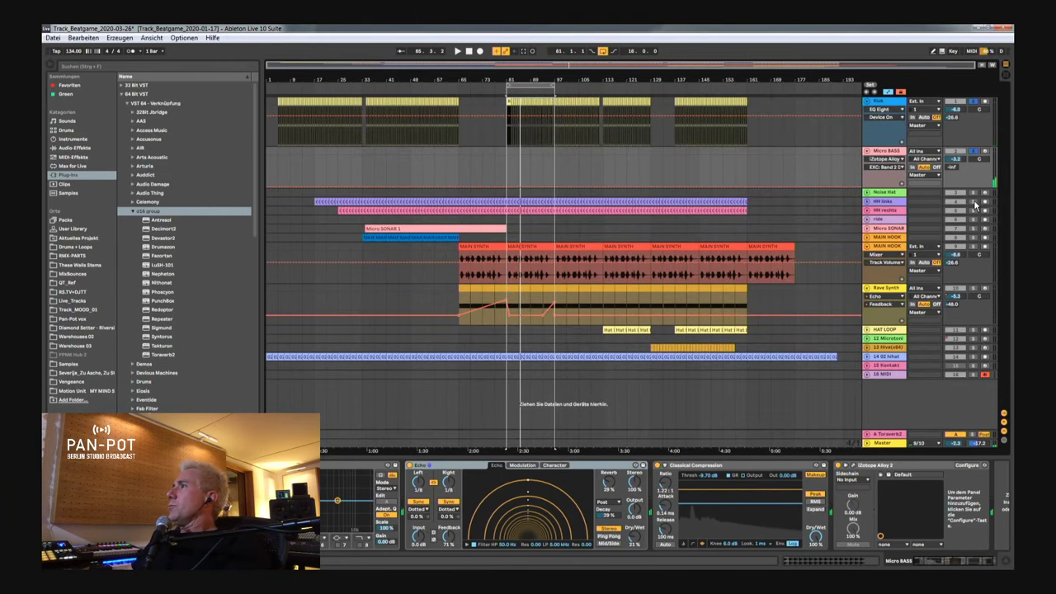
Solo HH links and HH rechts along with Kick and Micro BASS, play the loop, and show the HH links device chain.
key(space)
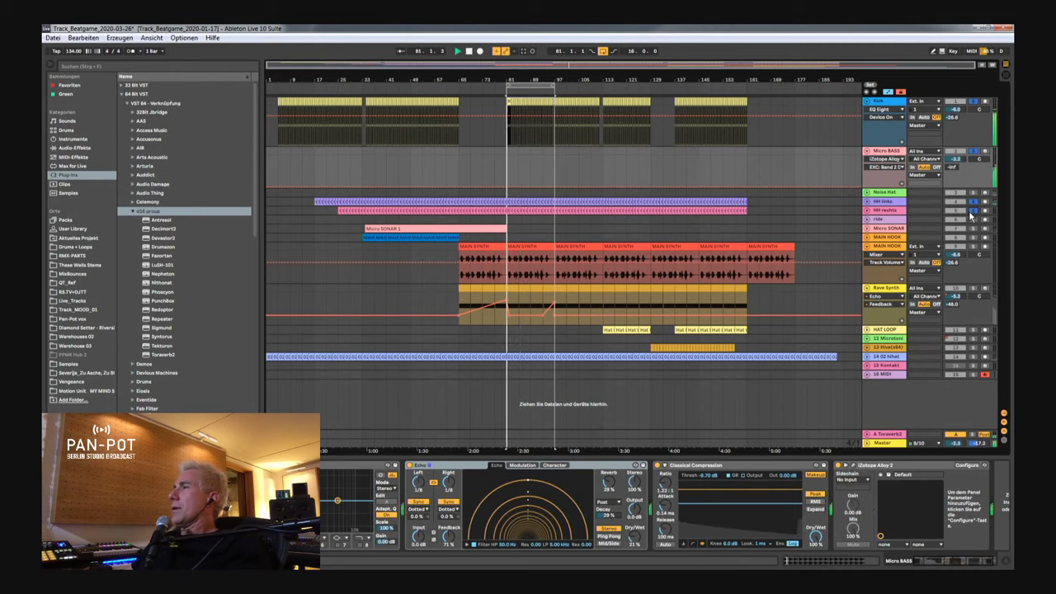
click(896, 202)
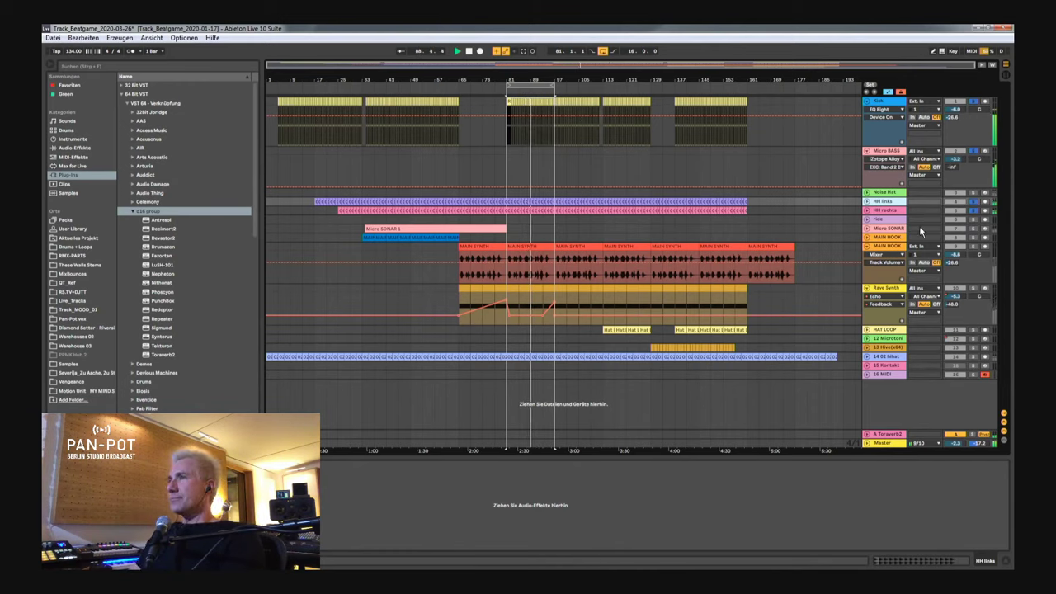
Select the ride track, launch its Ride clip in the Session View, and return to the arrangement.
click(893, 222)
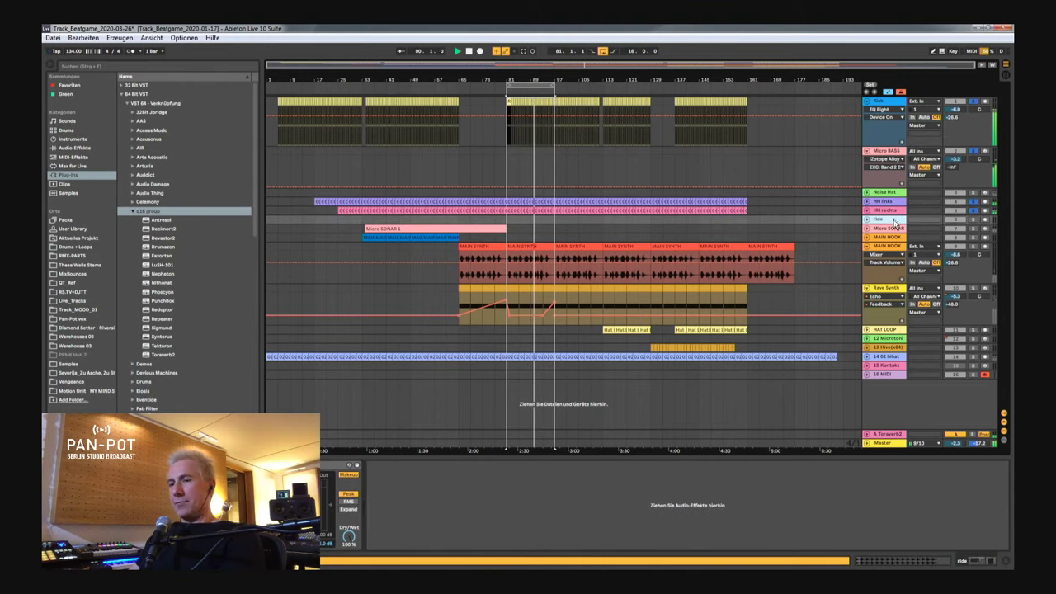
key(Tab)
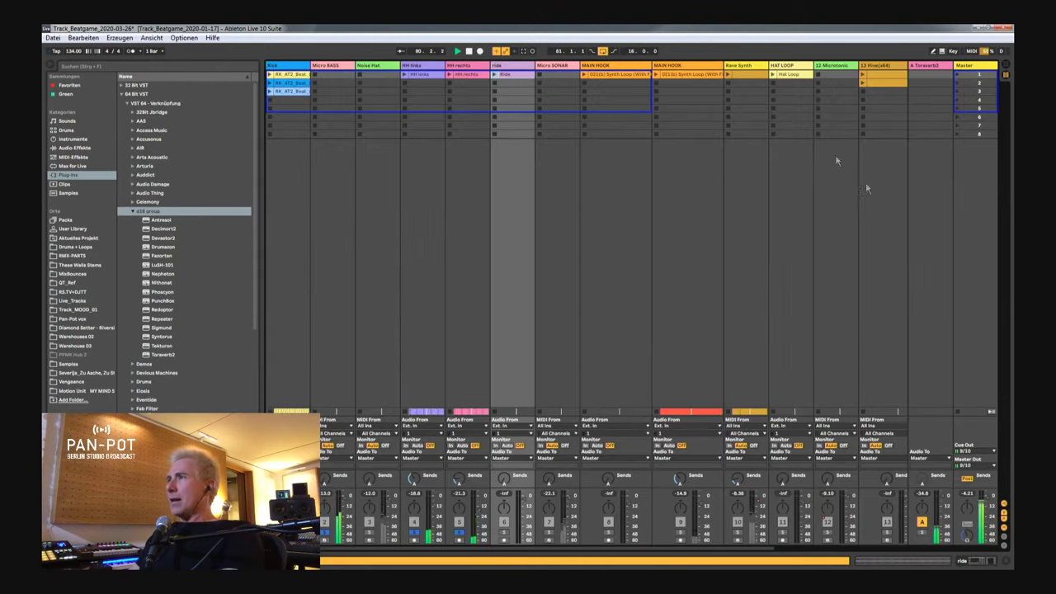
click(492, 75)
key(Tab)
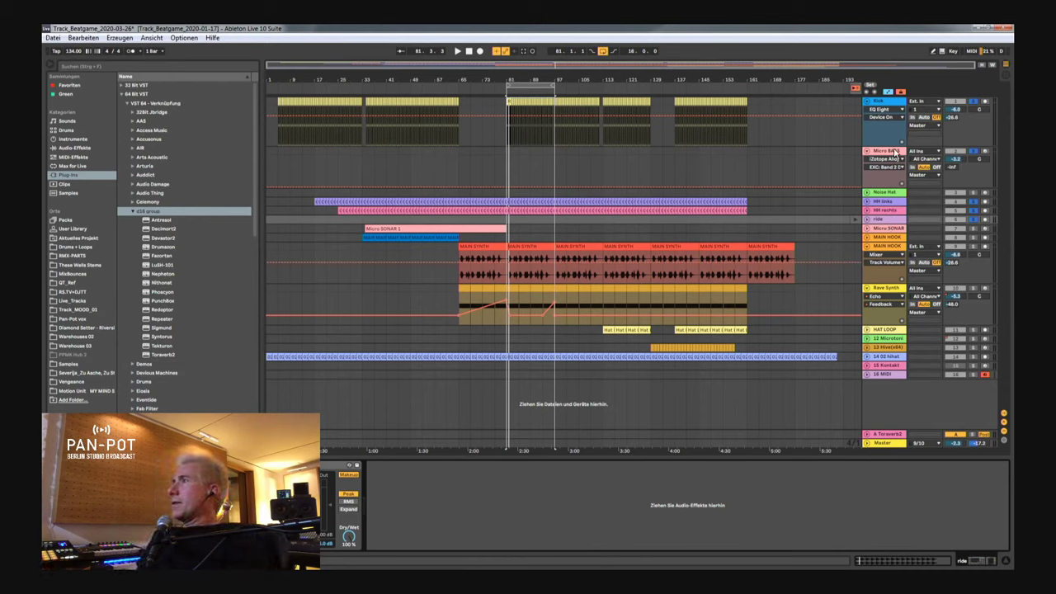
Show the Micro BASS device chain again, bring up its Microtonic window to examine the pattern, and close it.
click(891, 152)
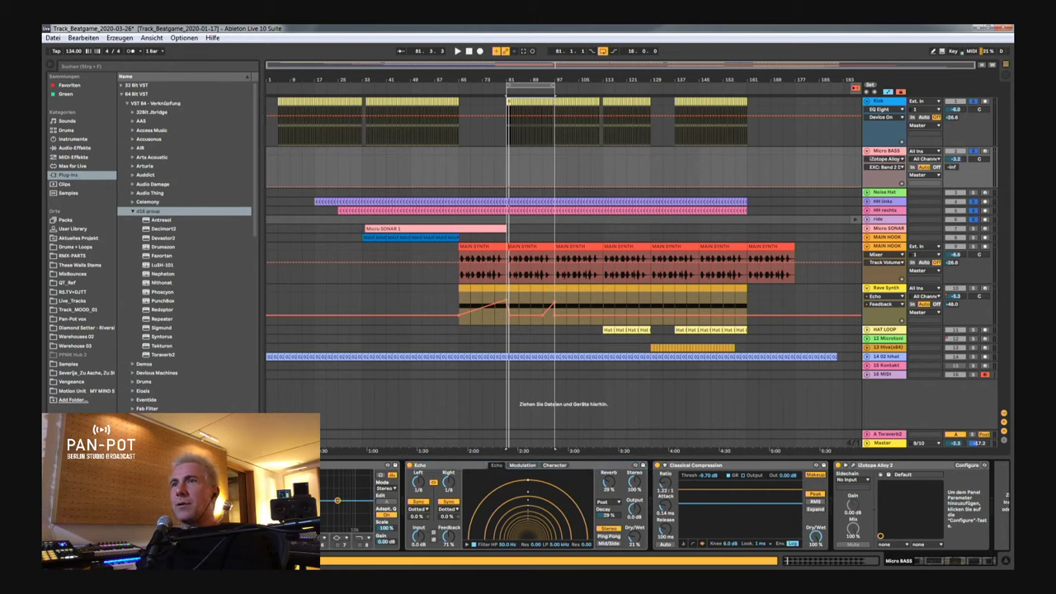
key(ctrl+alt+p)
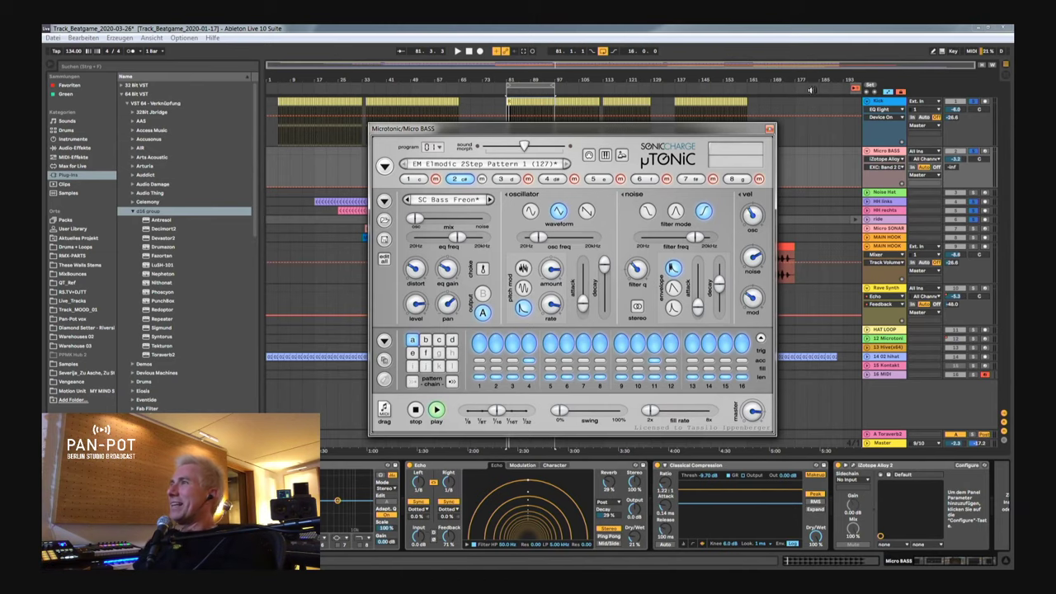
click(771, 129)
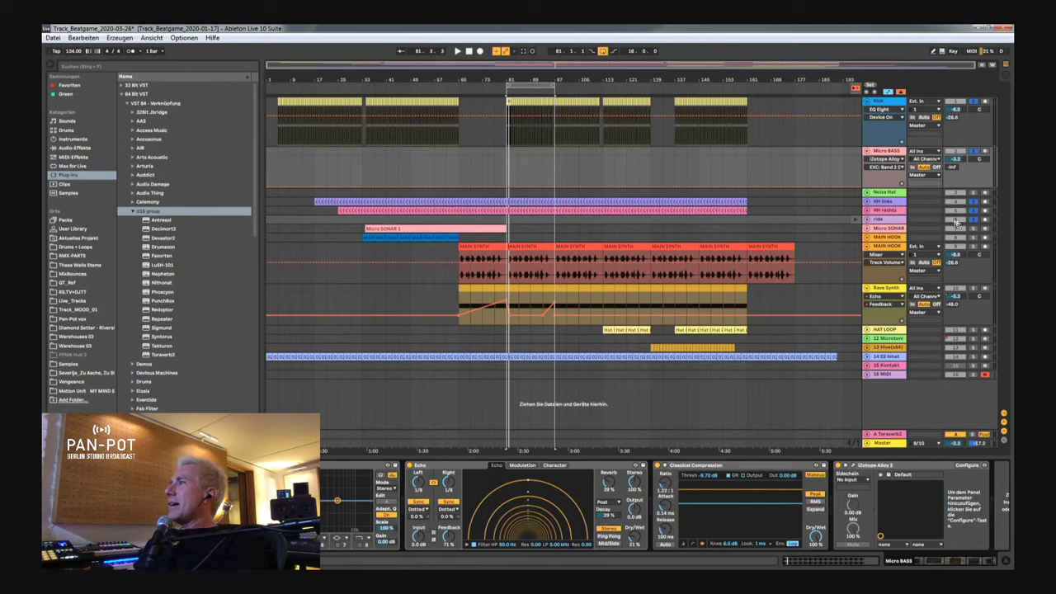
Play the loop with only the Micro SONAR track soloed, show its device chain, and unfold the track.
key(space)
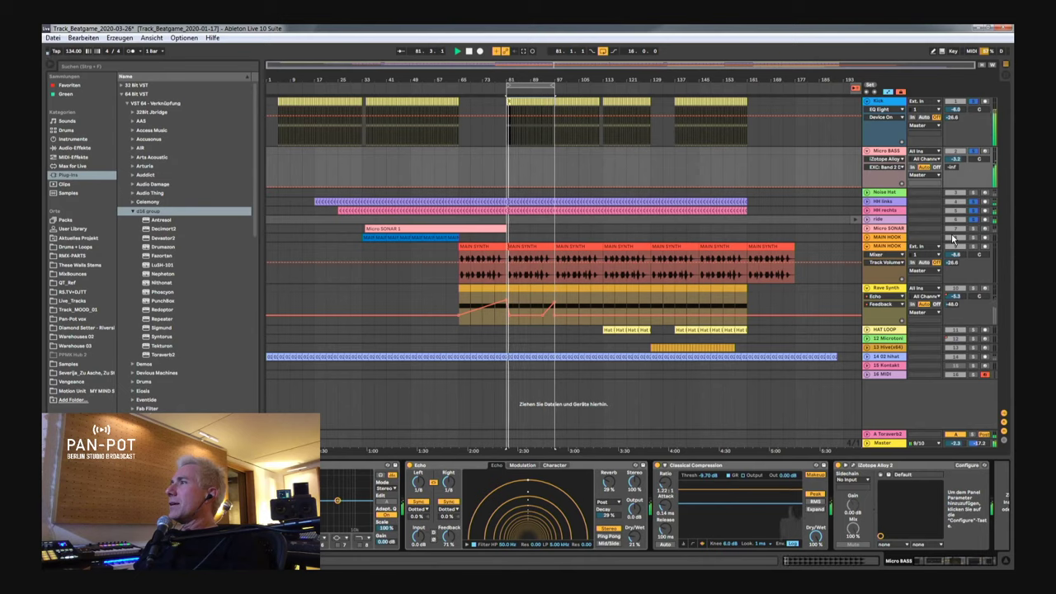
click(899, 229)
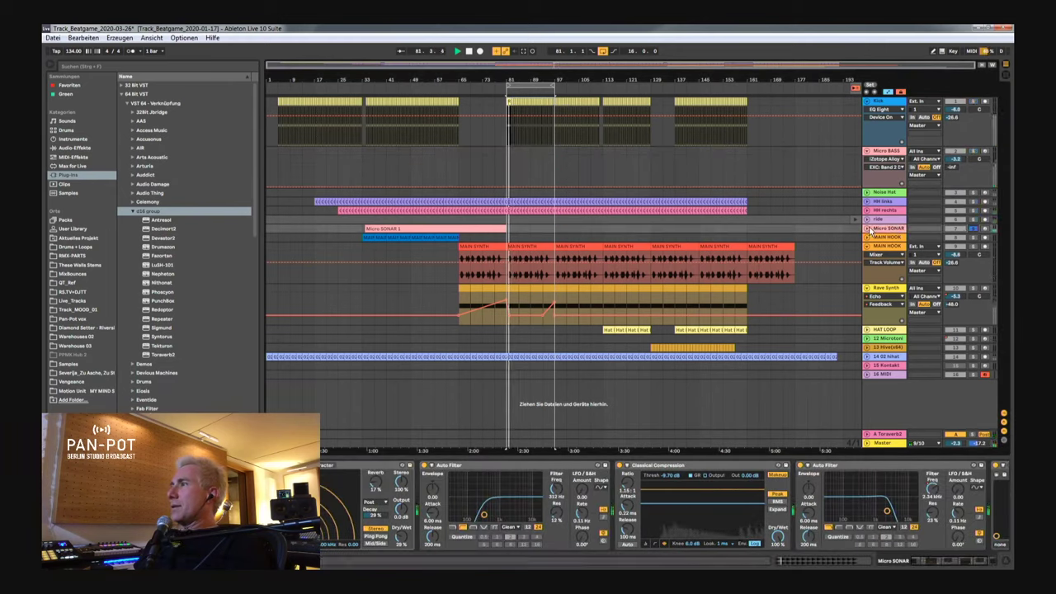
click(870, 231)
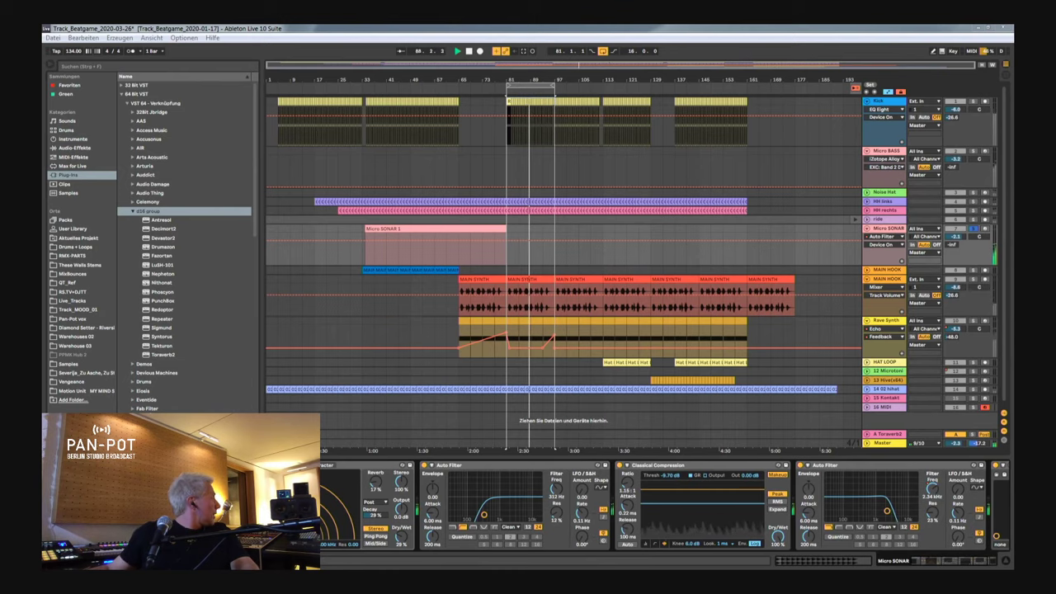
Open the Micro SONAR track's Microtonic window and raise the oscillator decay of drum channel 3 slightly.
key(ctrl+alt+p)
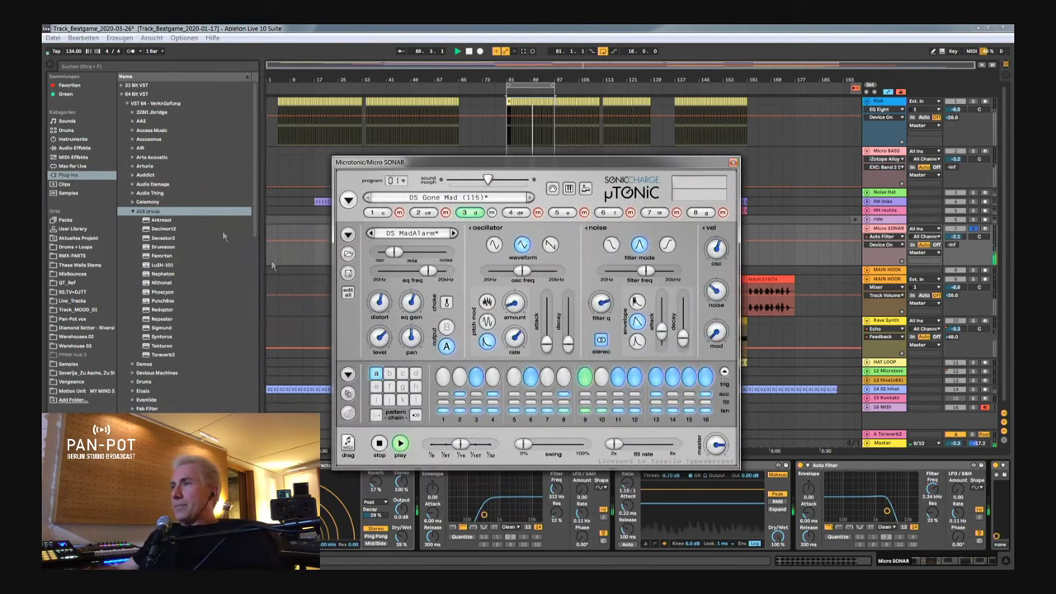
mouse_move(568, 342)
mouse_down()
mouse_move(568, 318)
mouse_move(568, 351)
mouse_move(567, 329)
mouse_up()
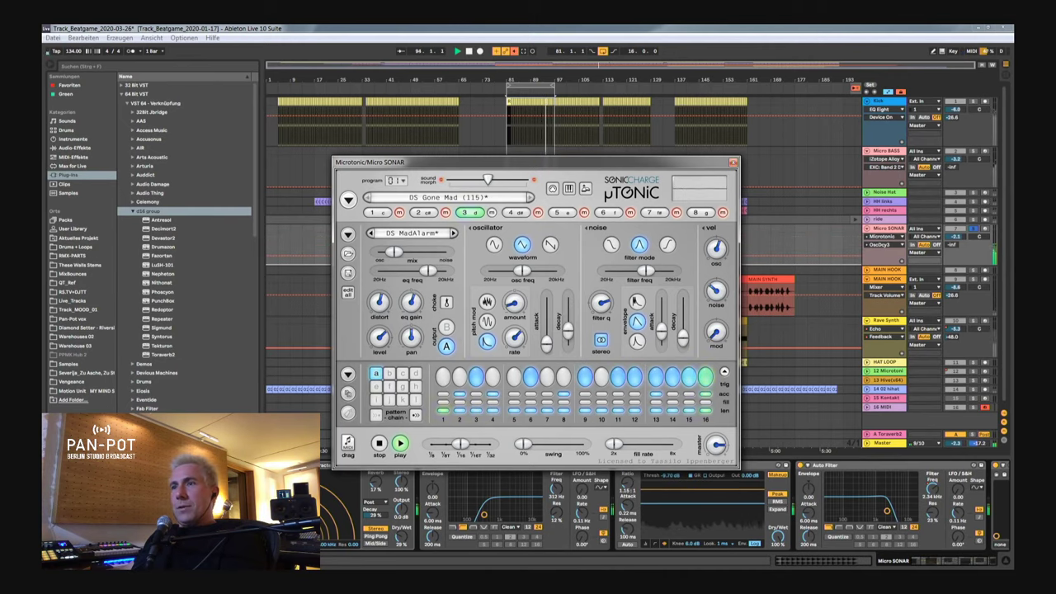
Uncover Micro SONAR's device chain, inspect Classical Compression, and raise the second Auto Filter's cutoff to about 4.32 kHz.
click(428, 534)
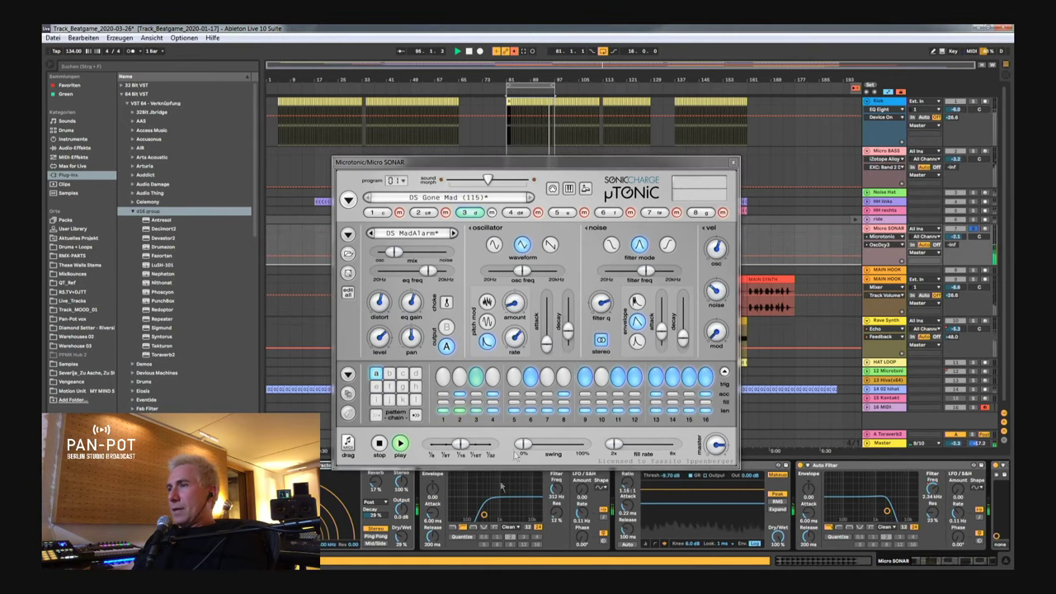
drag(528, 162, 535, 59)
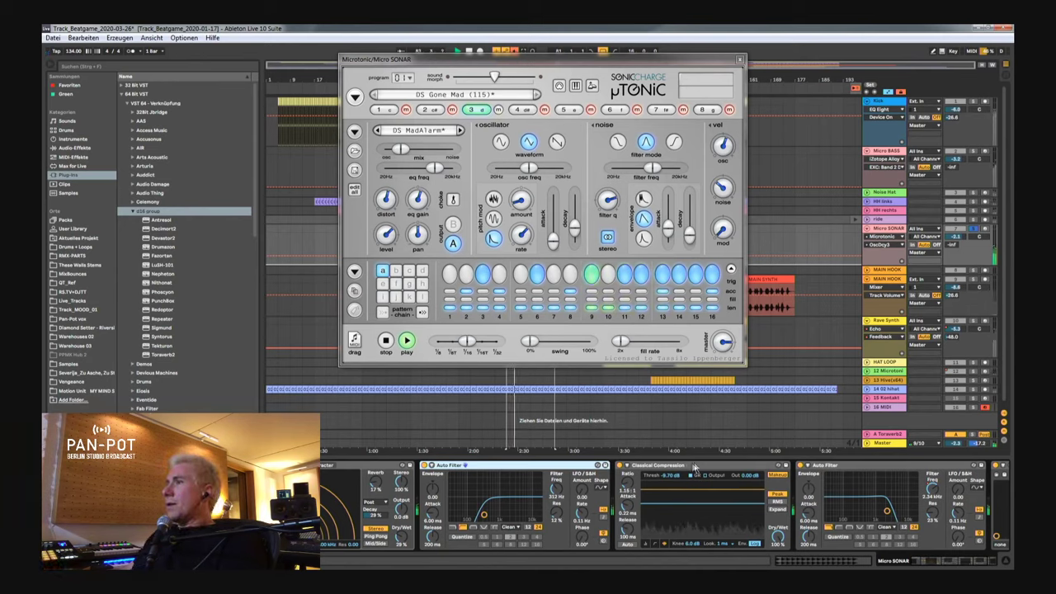
click(728, 469)
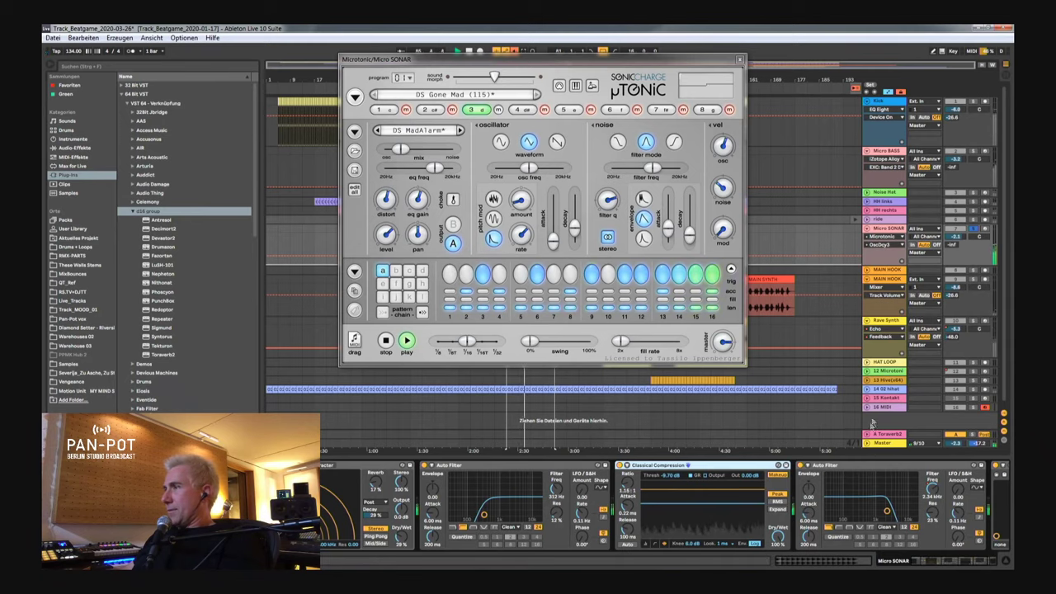
mouse_move(886, 511)
mouse_down()
mouse_move(913, 511)
mouse_move(894, 513)
mouse_up()
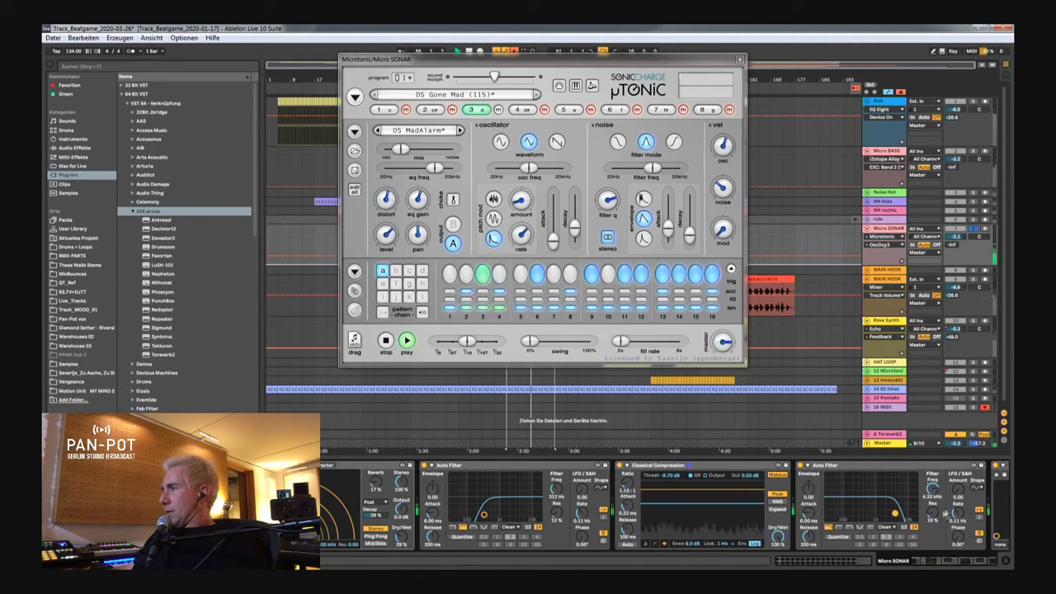
Open the Raum reverb at the end of Micro SONAR's device chain, raise its Mix, and set the Decay to 200 s.
scroll(986, 511, right, 3)
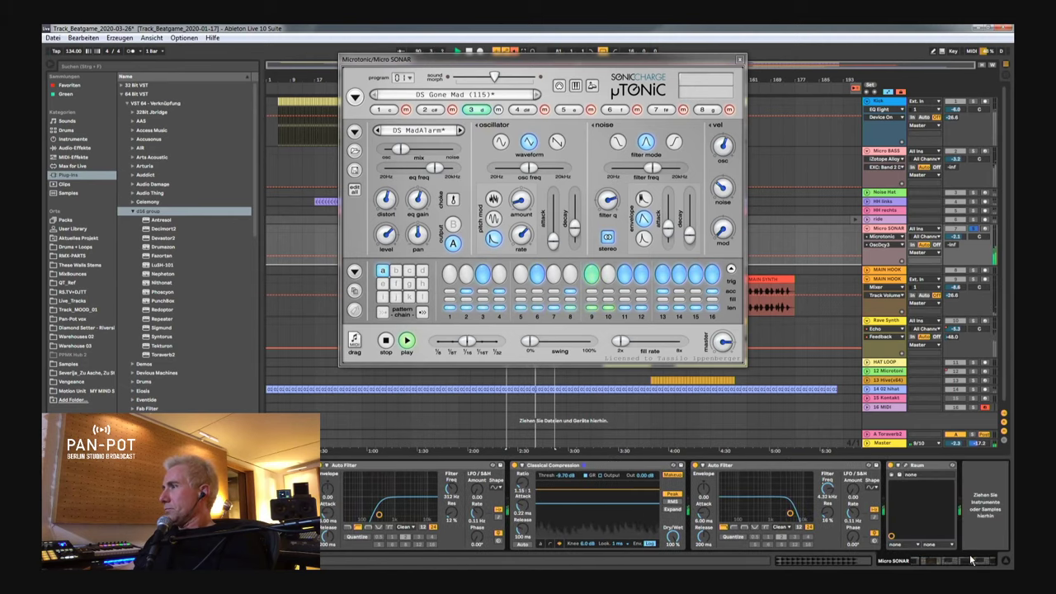
click(911, 467)
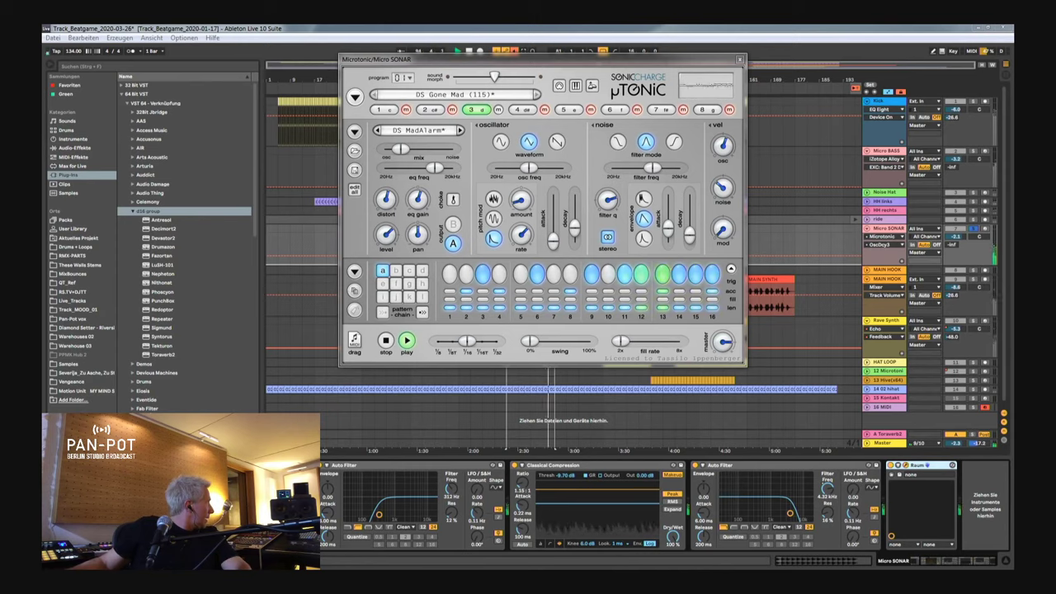
click(898, 465)
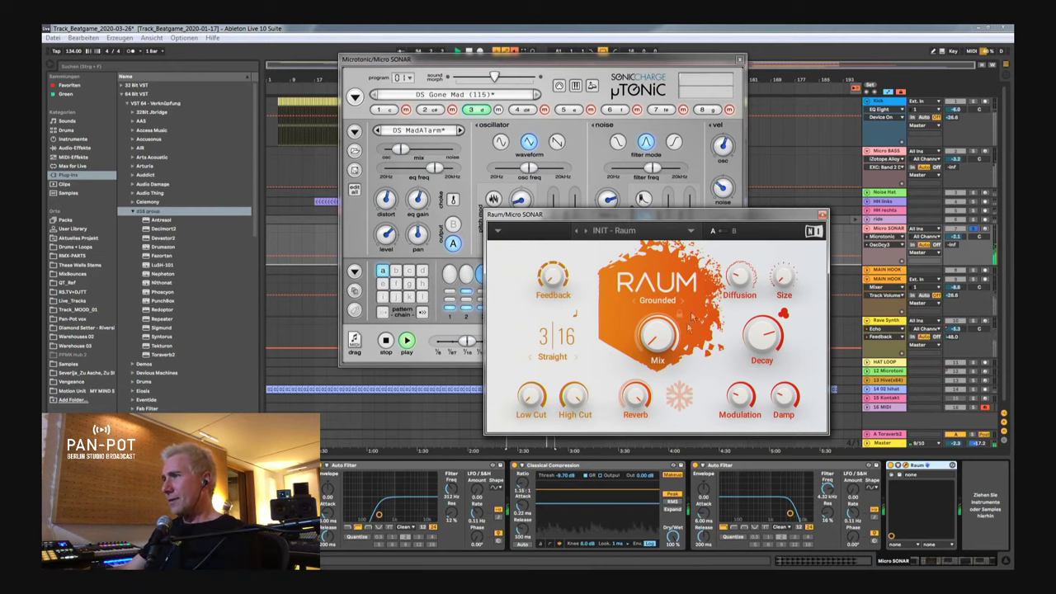
drag(651, 345, 652, 327)
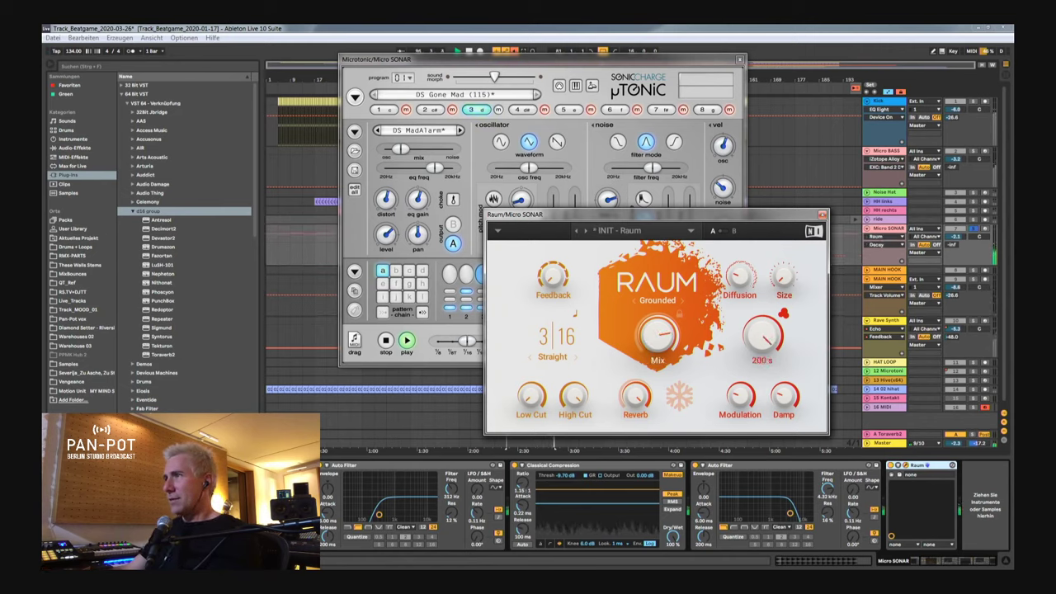
Try Raum's freeze on and off, lower its Mix, and close the Raum and Microtonic windows.
click(675, 399)
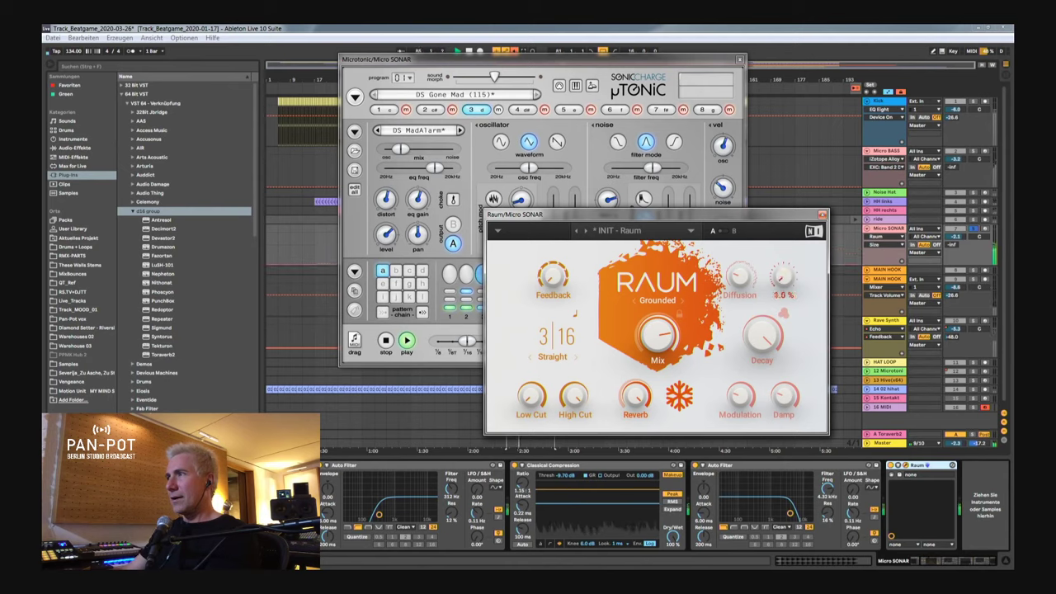
click(679, 403)
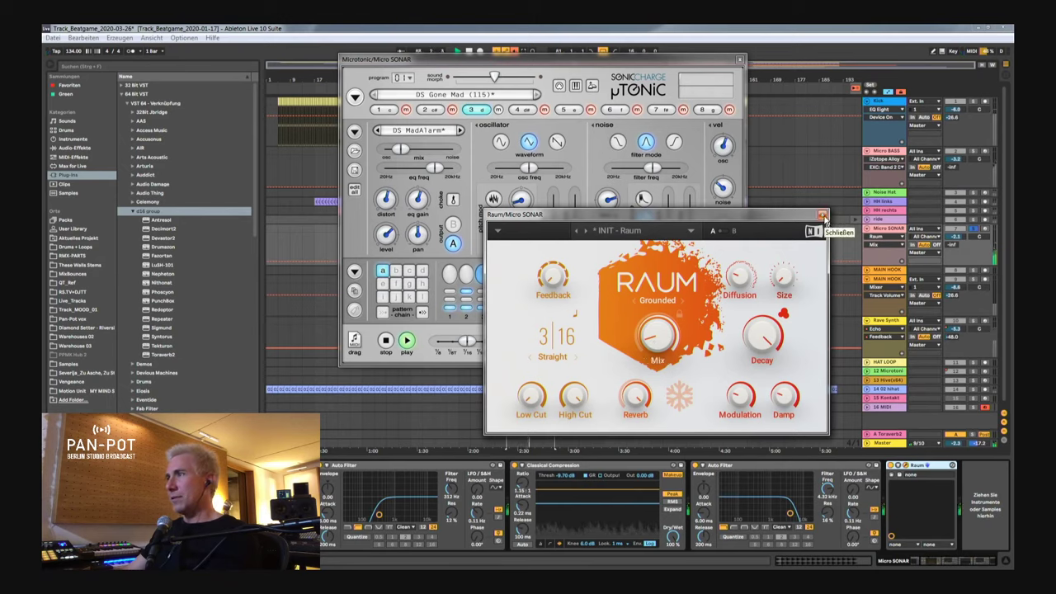
click(823, 215)
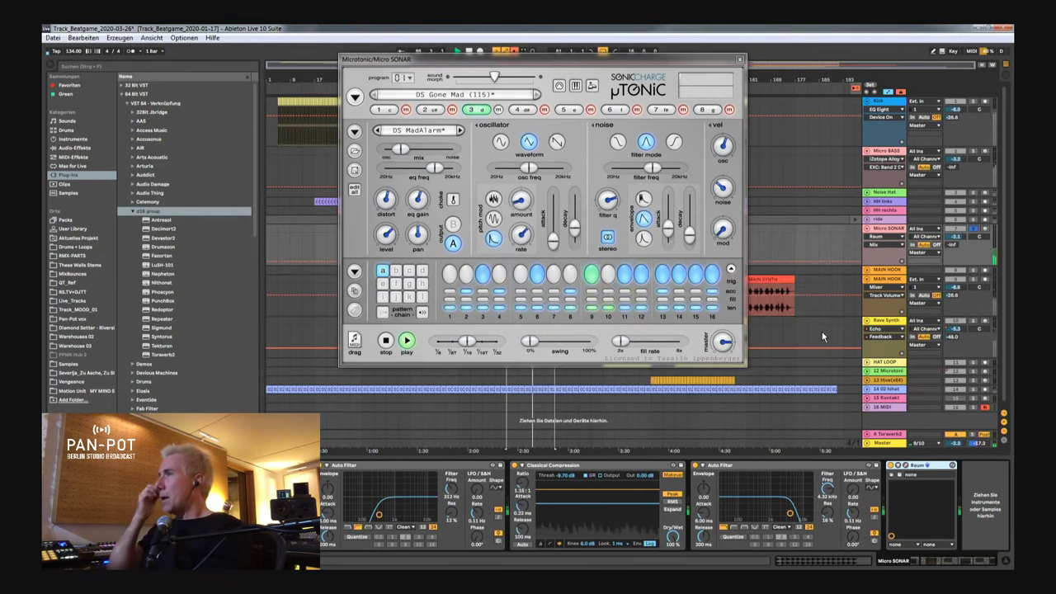
click(740, 59)
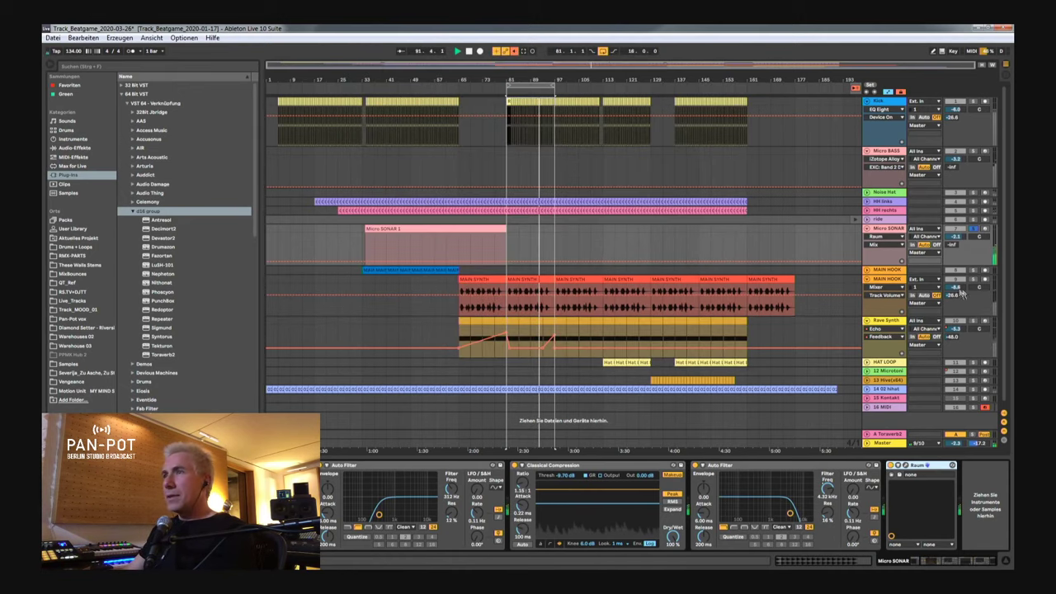
click(891, 286)
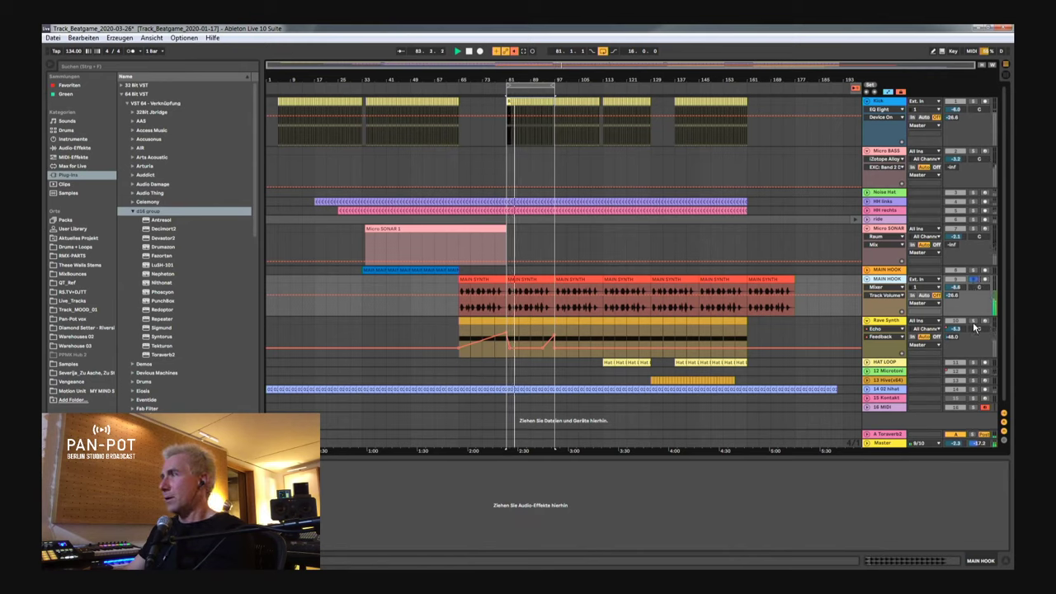
click(882, 323)
click(881, 322)
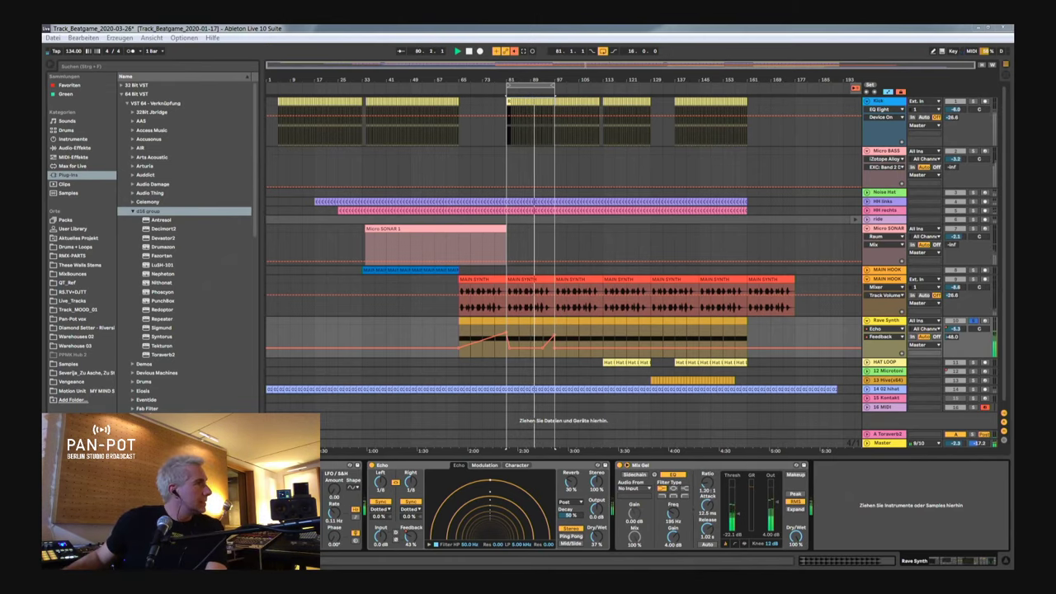
Bring up Rave Synth's Repro-1 window to examine its settings and move it clear of the arrangement.
key(ctrl+alt+p)
drag(738, 57, 156, 29)
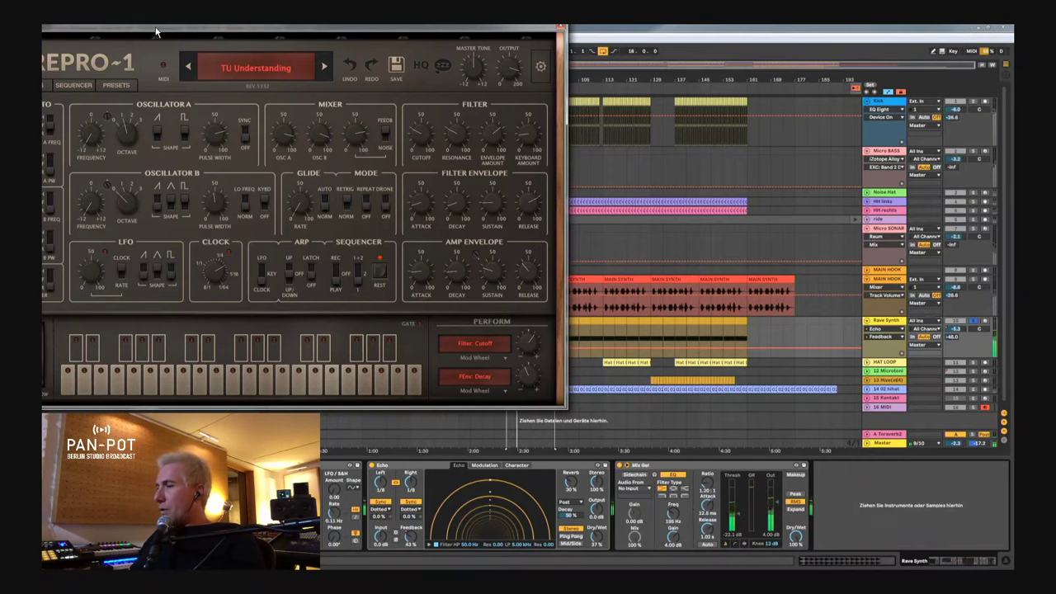
drag(204, 33, 482, 436)
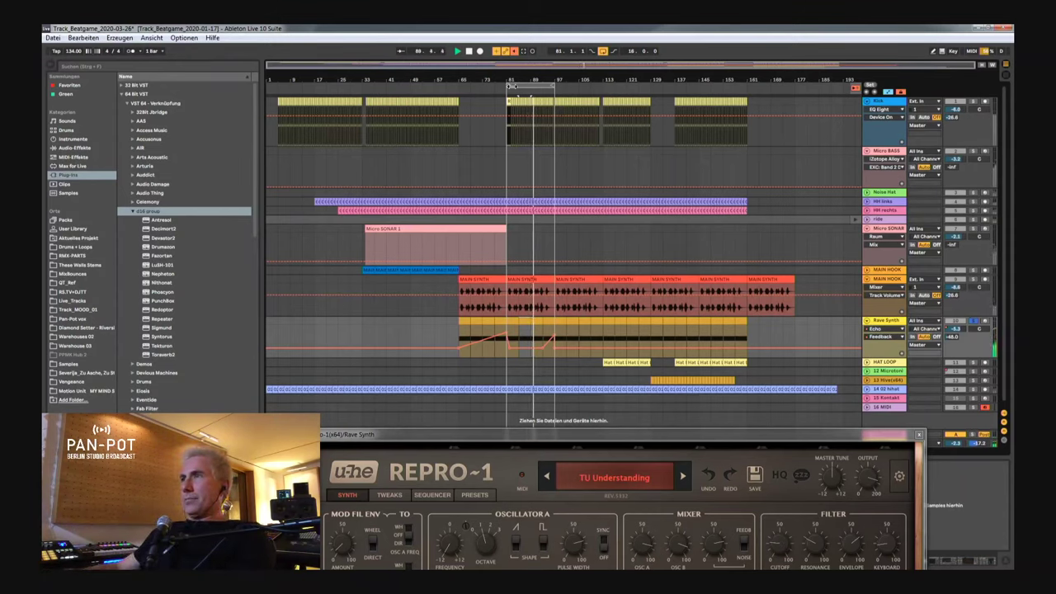
Shorten the loop to four bars starting at bar 89 and uncover the Rave Synth clip's notes there.
drag(509, 86, 542, 89)
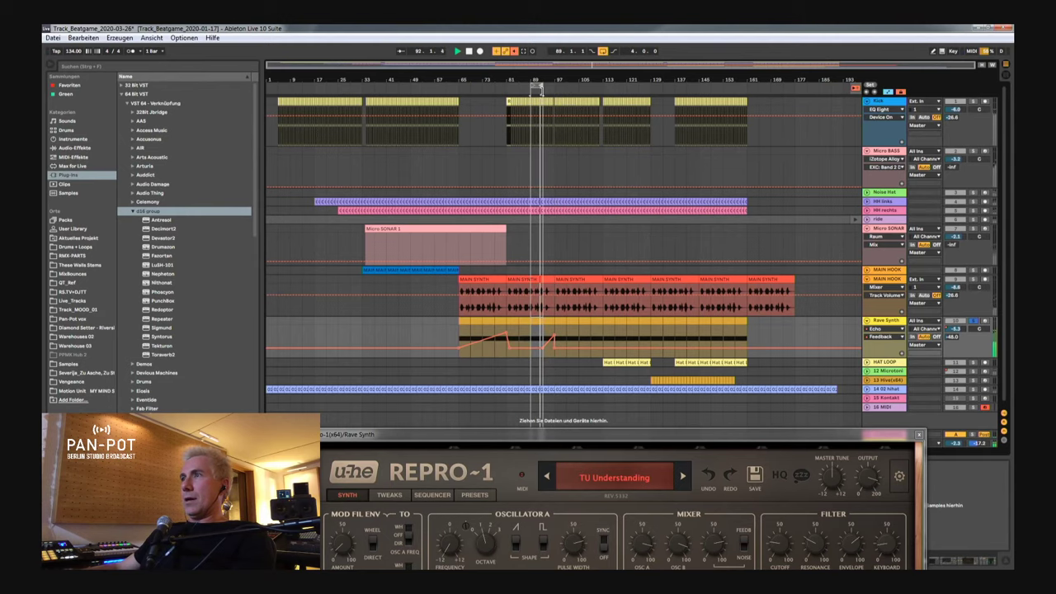
double_click(539, 320)
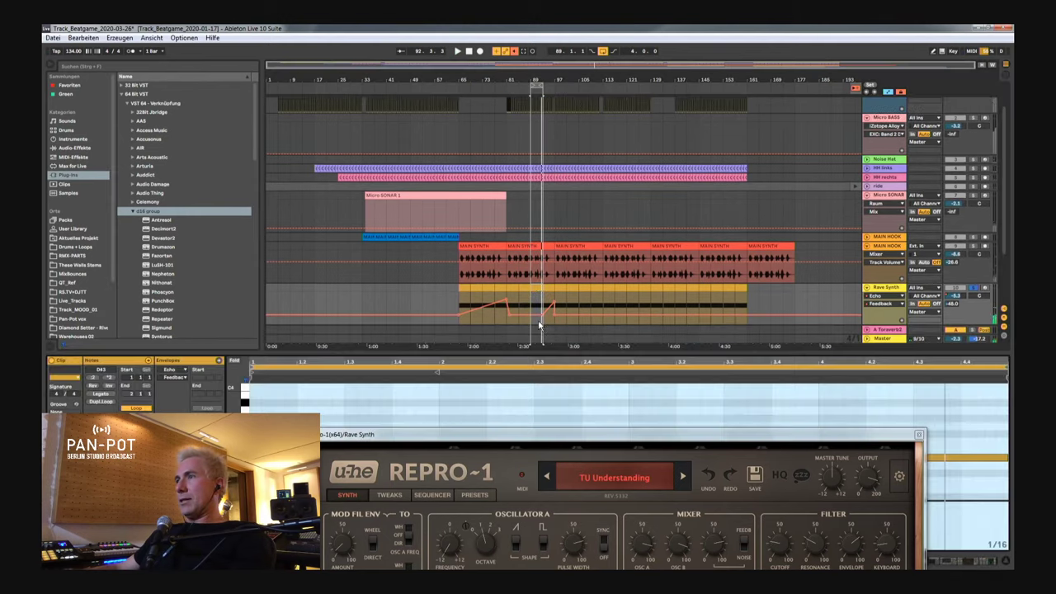
drag(511, 437, 199, 30)
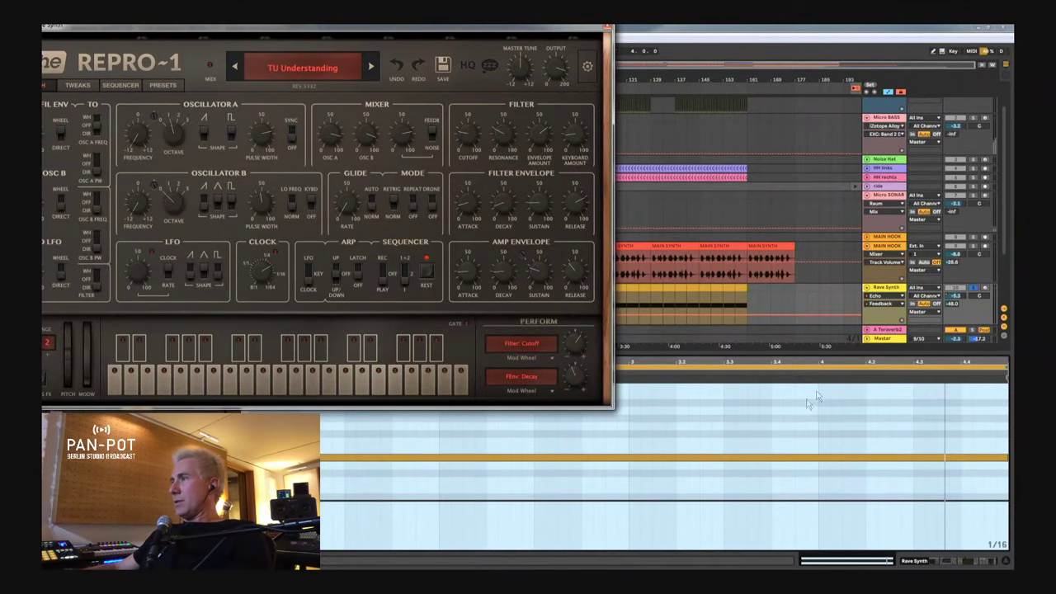
click(742, 402)
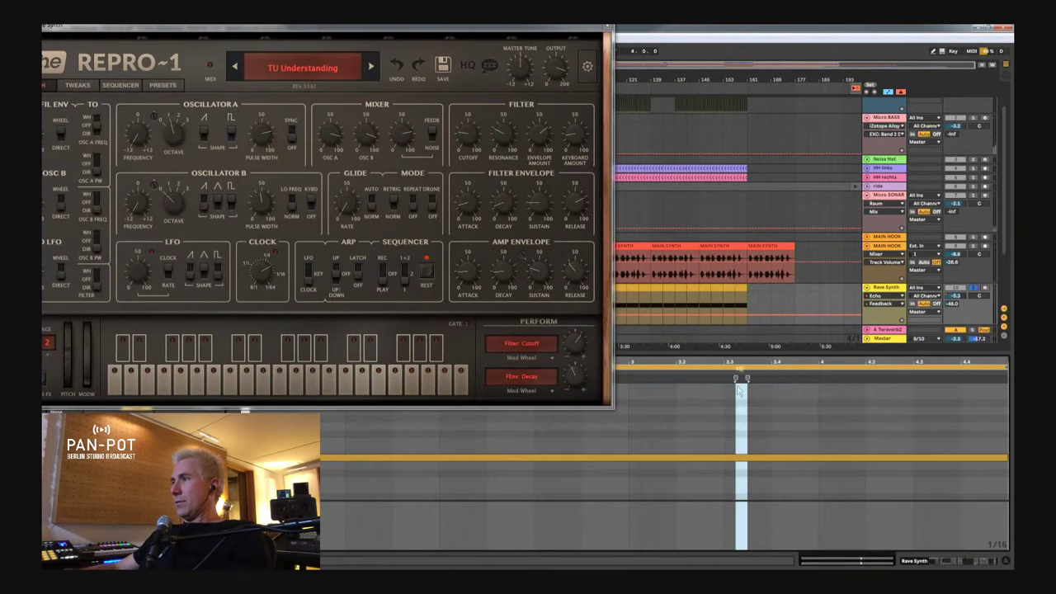
Restart playback, bring the Repro-1 window fully into view, and close it.
key(space)
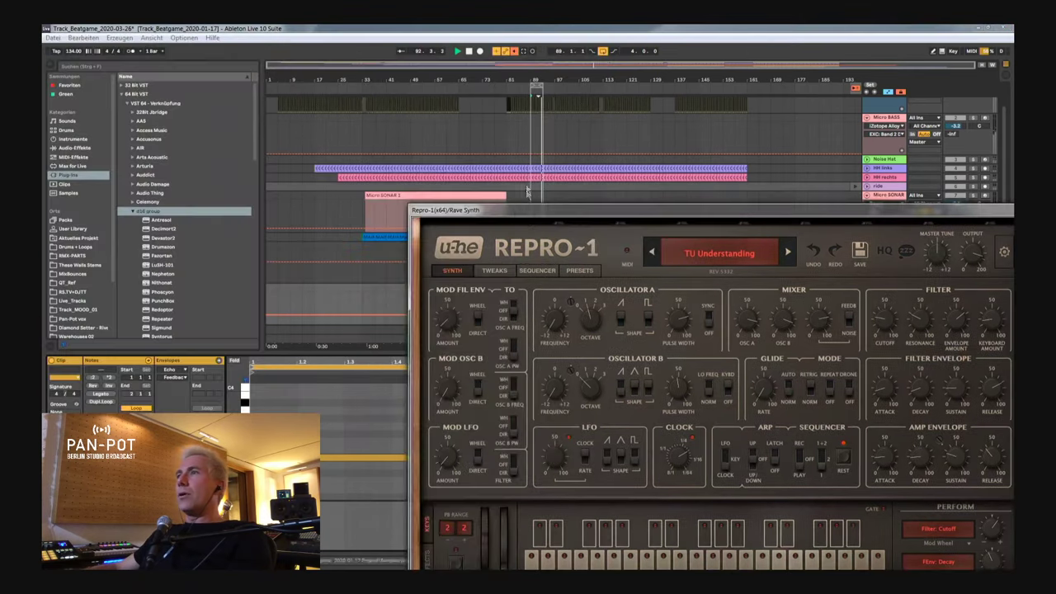
drag(498, 215, 352, 139)
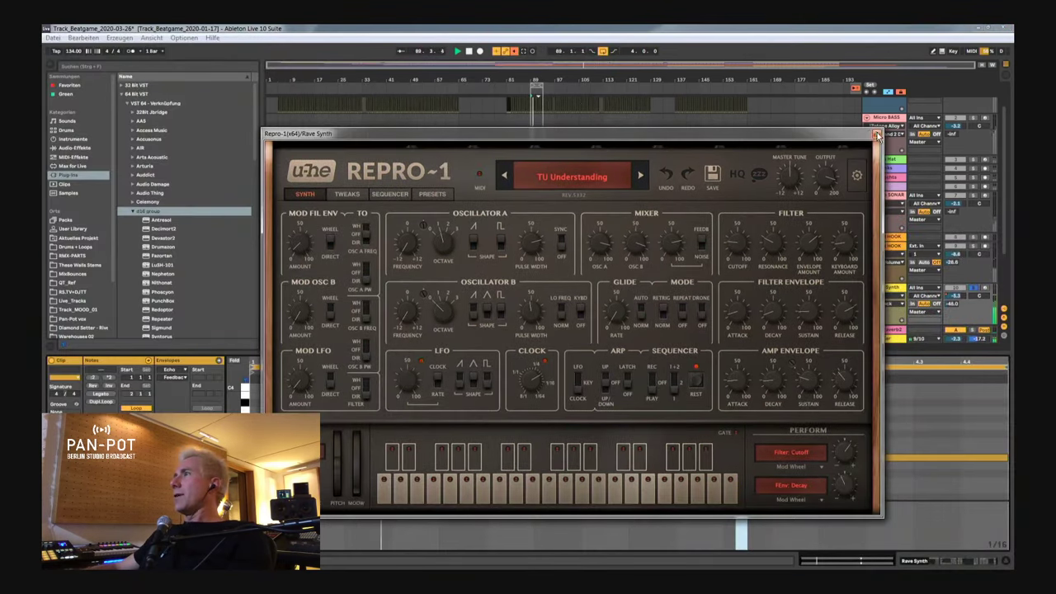
click(876, 134)
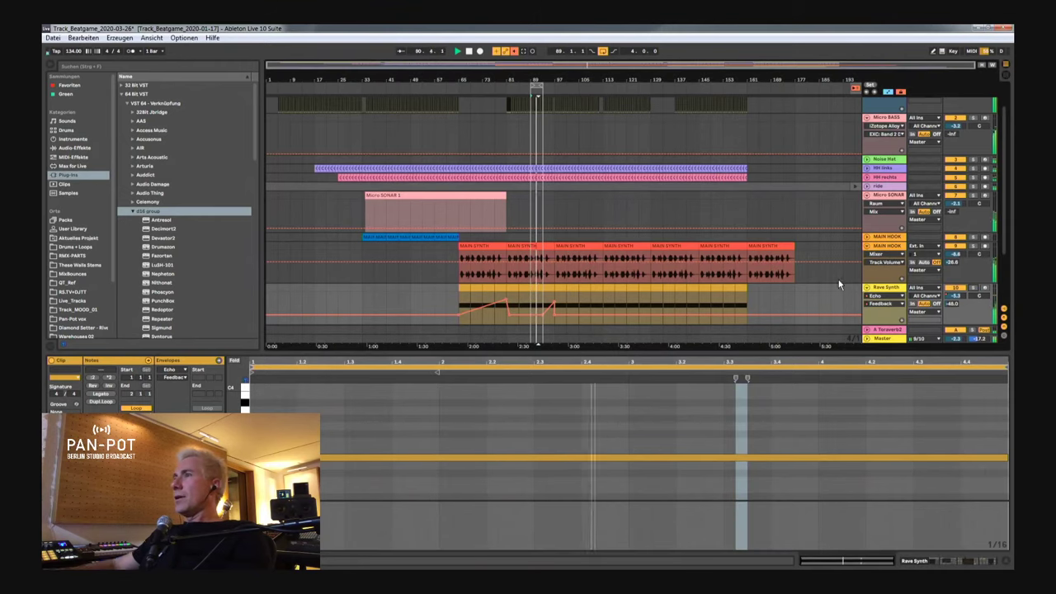
Extend the loop from bar 89 to 48 bars and examine the Echo feedback automation on the Rave Synth track.
scroll(839, 285, down, 3)
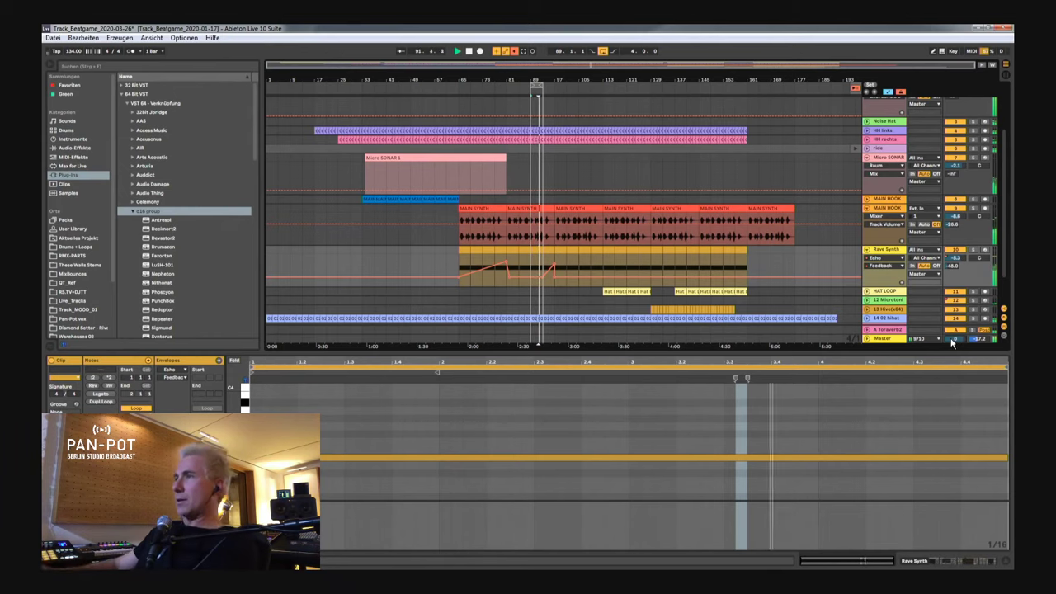
drag(538, 92, 674, 90)
click(670, 89)
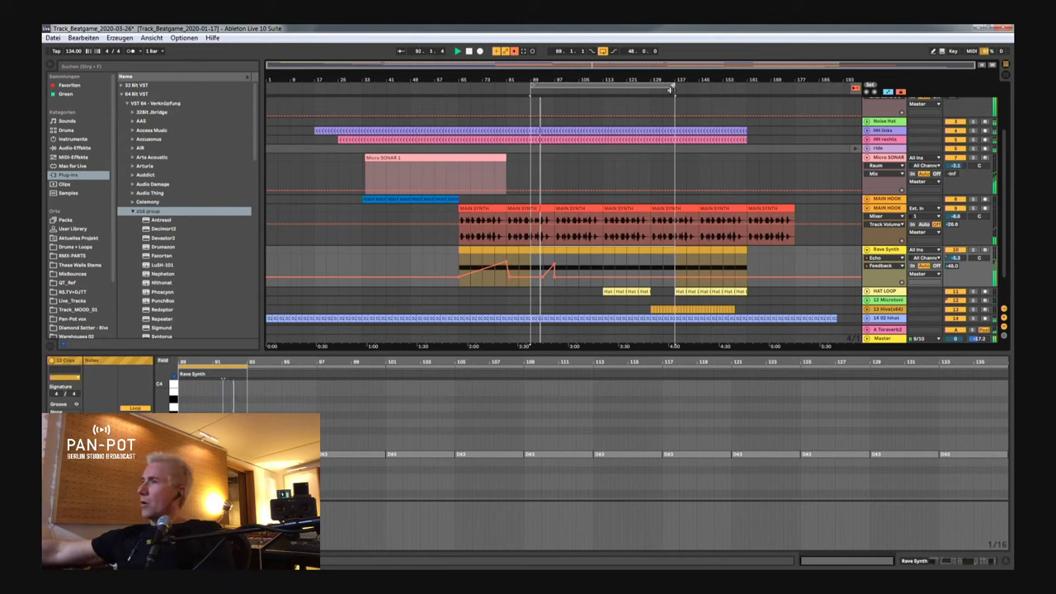
mouse_move(552, 266)
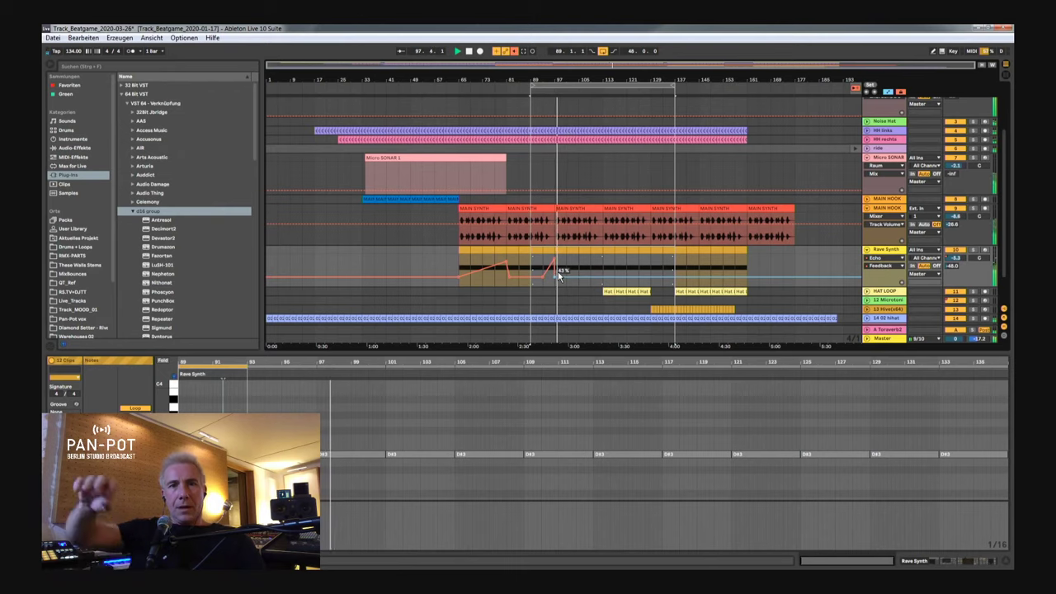
click(896, 250)
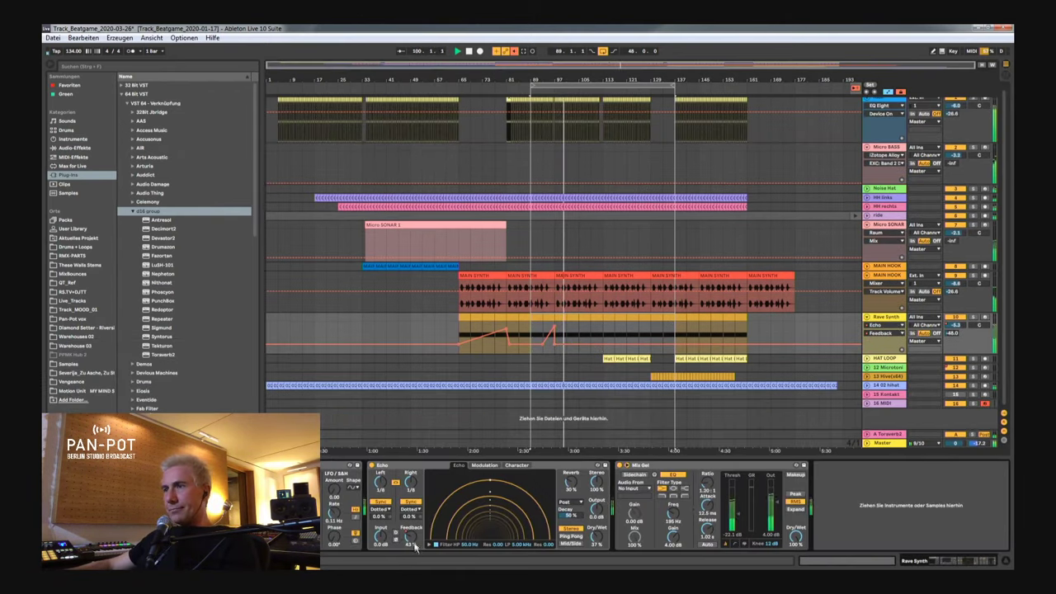
drag(410, 535, 410, 462)
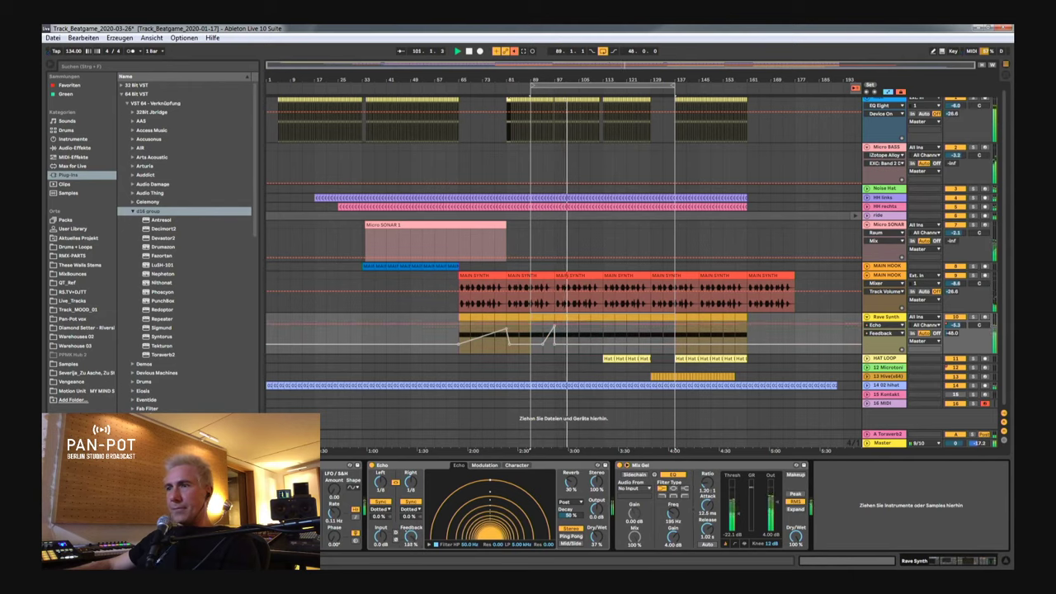
drag(410, 462, 410, 535)
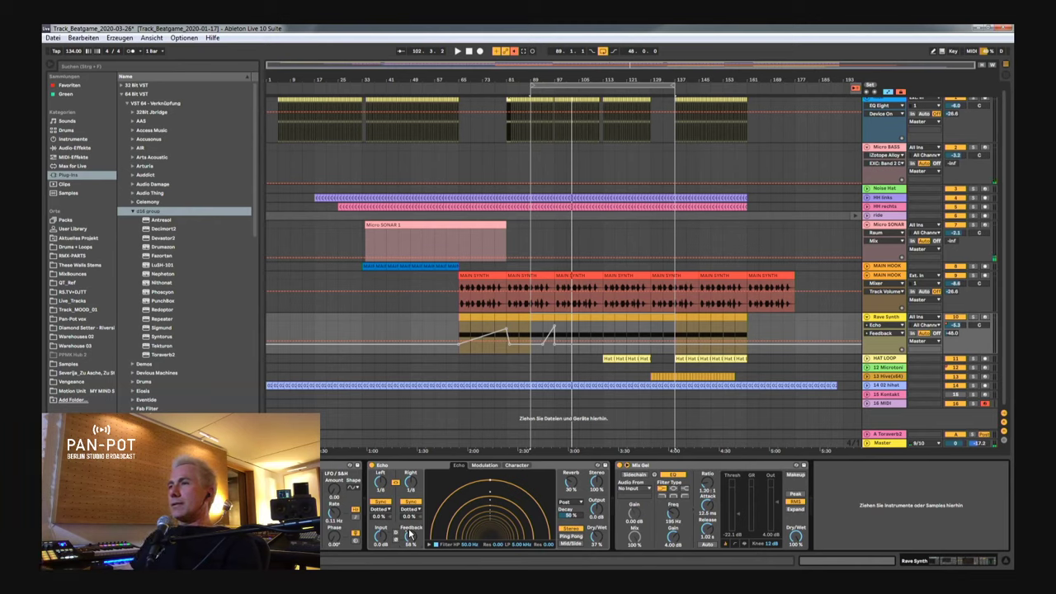
Select the Echo device and collapse the d16 group folder in the plug-in browser.
click(421, 467)
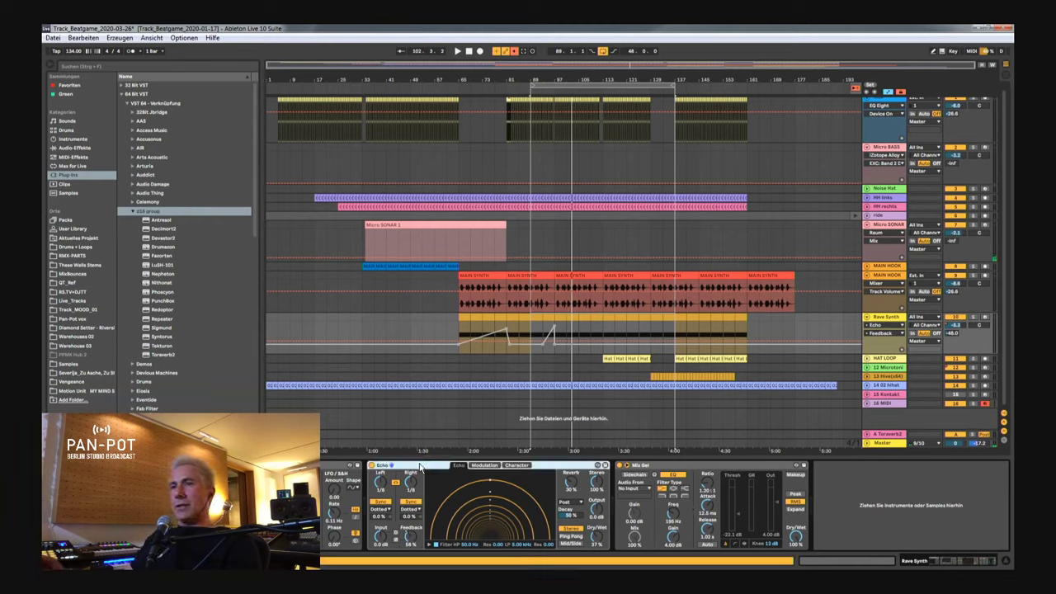
click(142, 214)
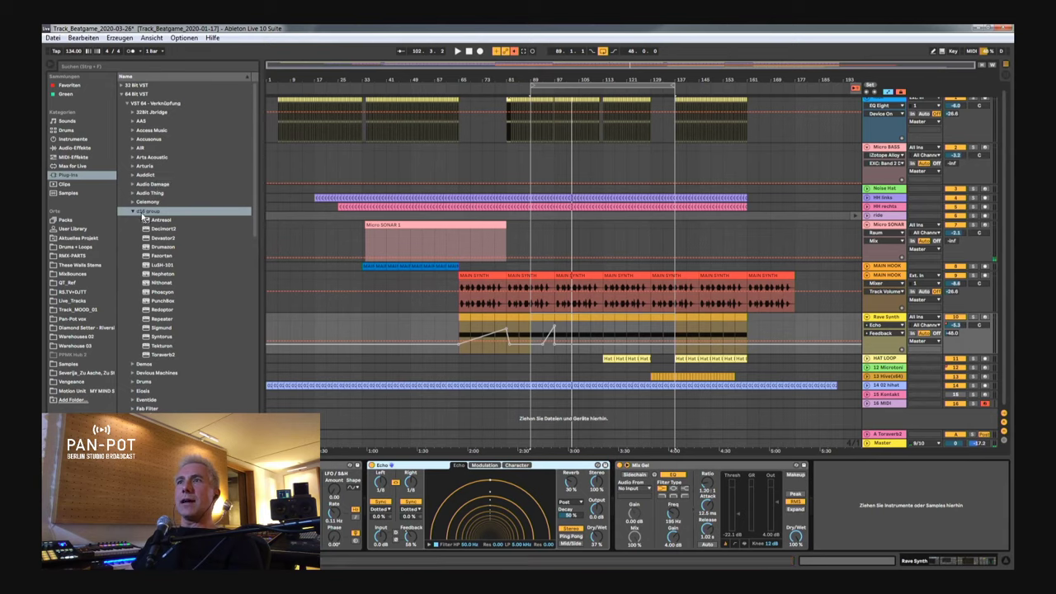
click(132, 212)
click(127, 103)
click(126, 104)
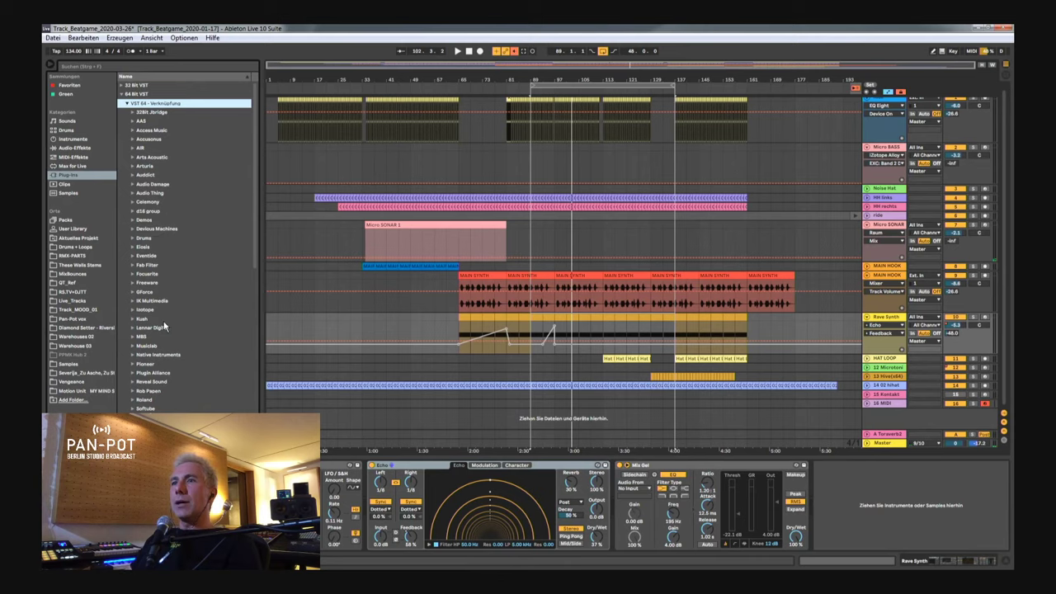
Find Replika XT among the Native Instruments plug-ins and add it after Mix Gel on the Rave Synth track.
click(134, 356)
scroll(145, 351, down, 4)
scroll(147, 347, down, 3)
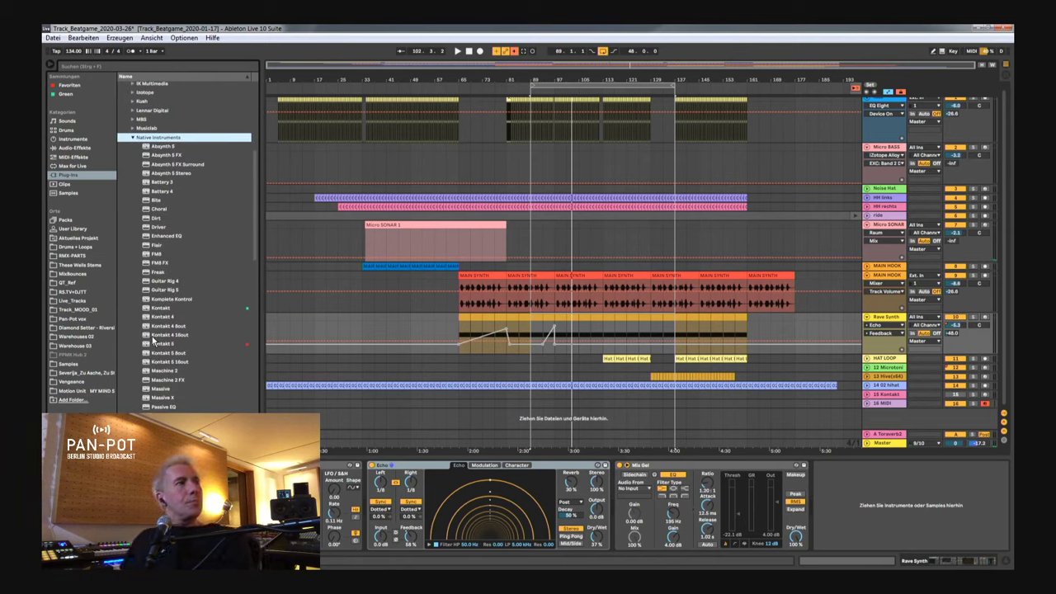
scroll(156, 351, down, 2)
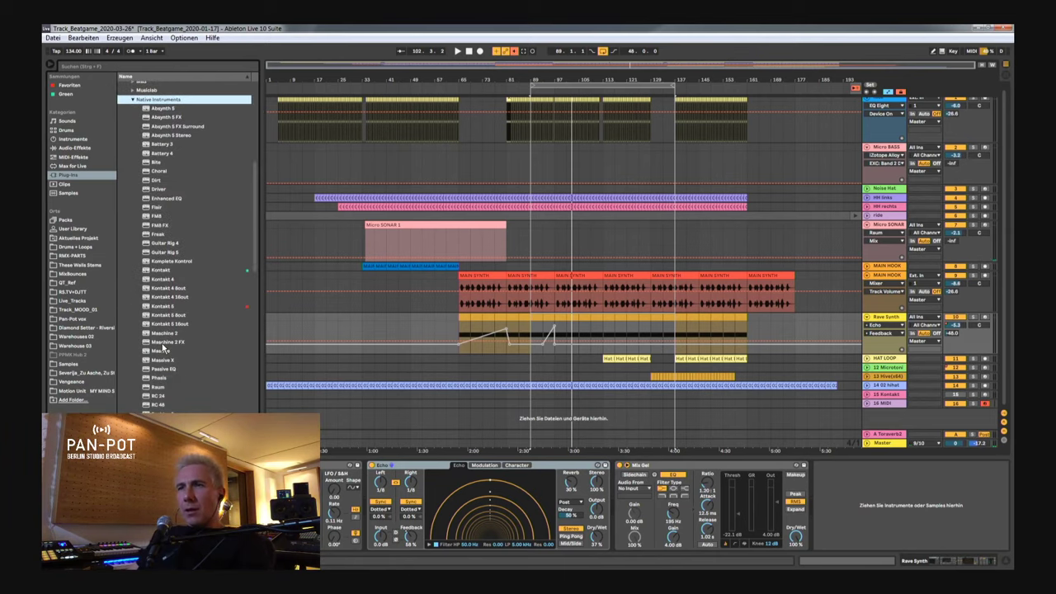
scroll(174, 407, down, 4)
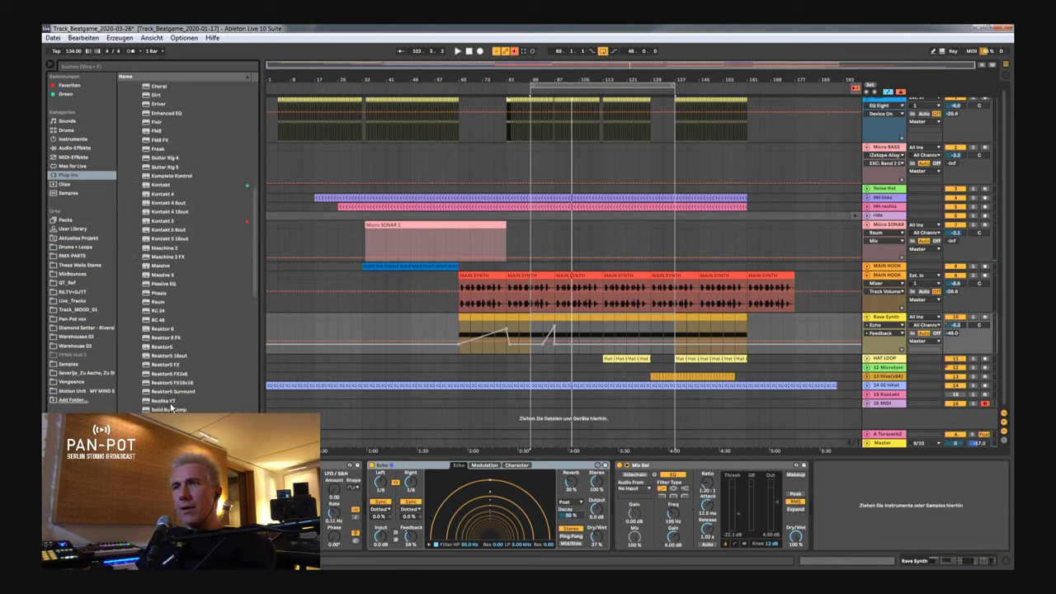
click(170, 402)
drag(170, 404, 844, 508)
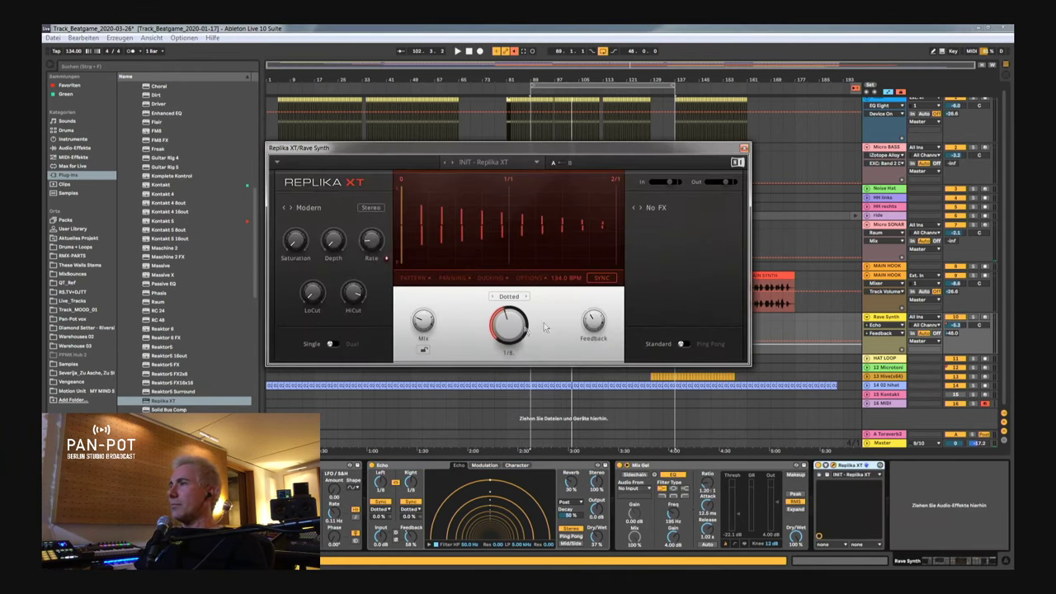
Play the Rave Synth loop through Replika XT, raise the feedback to 120%, bring it back down, and close the plug-in window.
key(space)
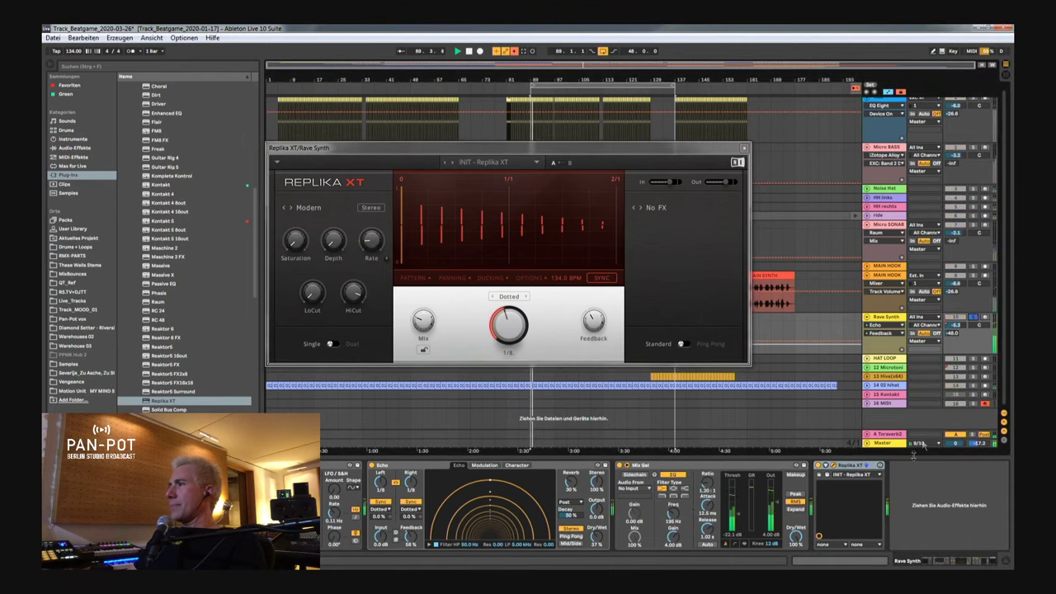
click(834, 466)
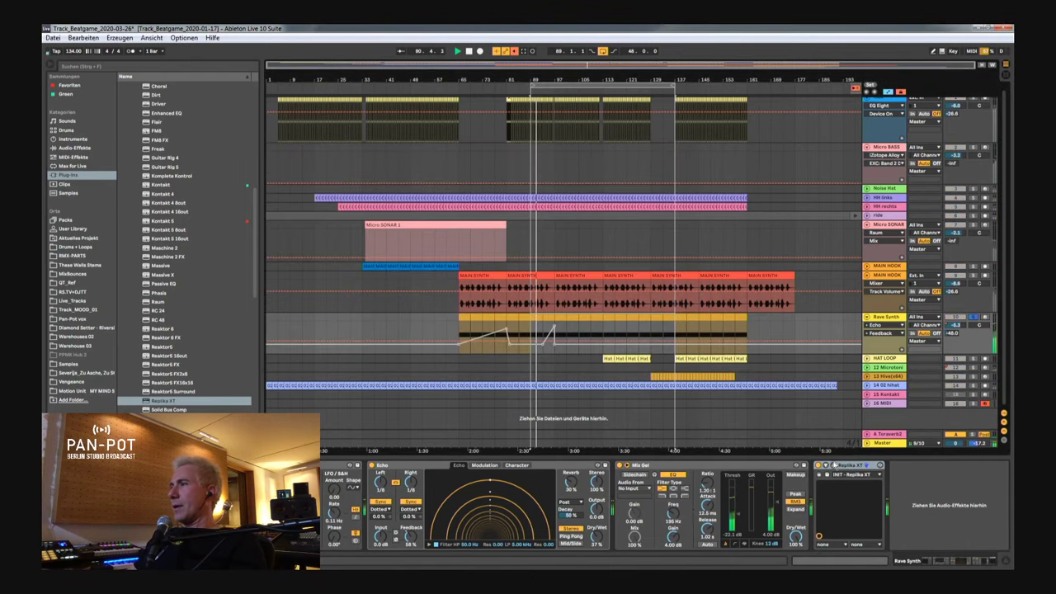
click(834, 466)
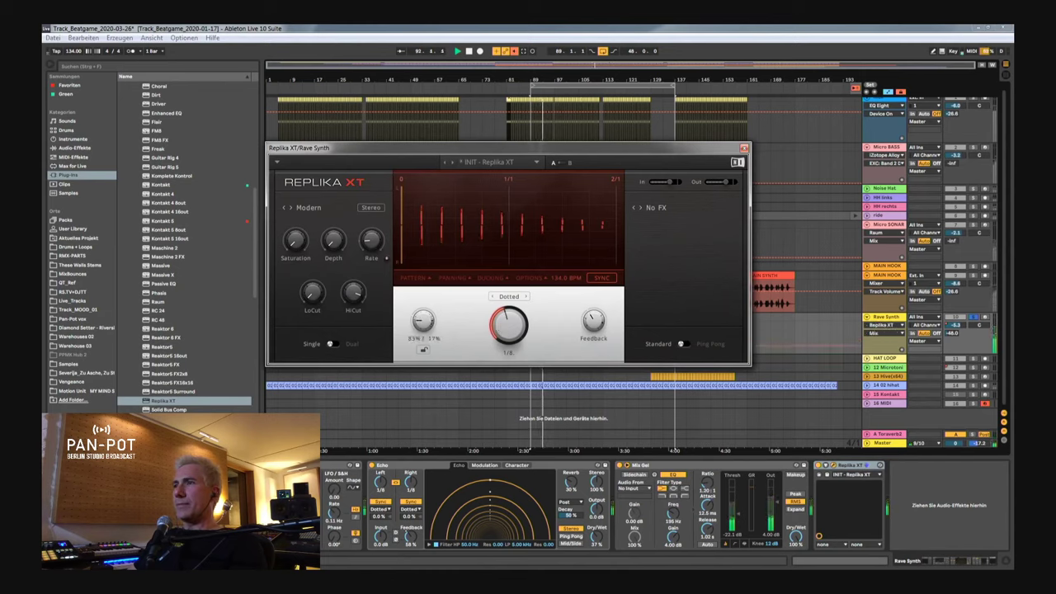
drag(594, 321, 593, 297)
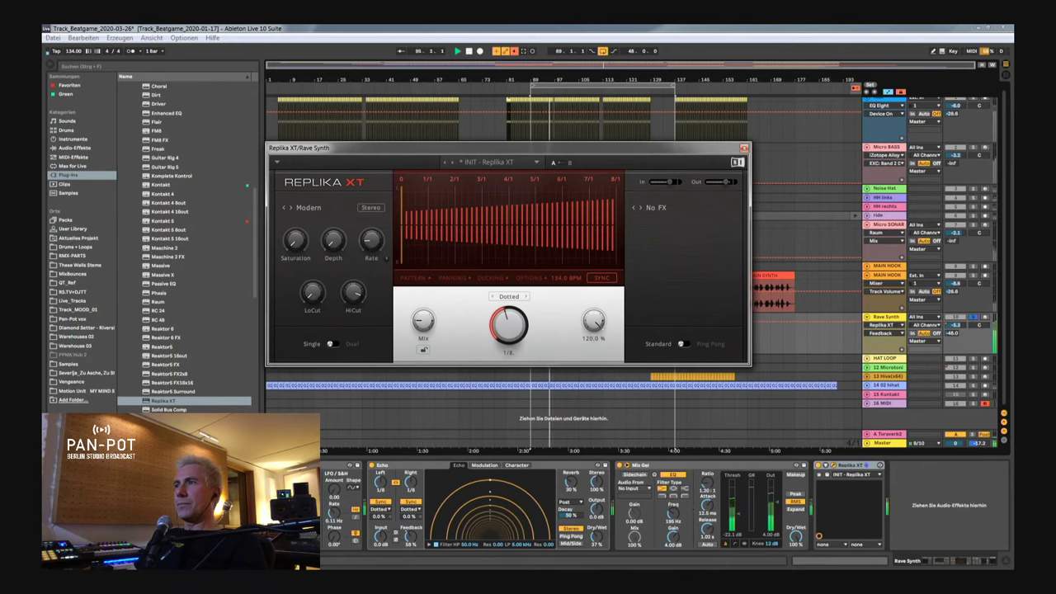
drag(594, 321, 594, 339)
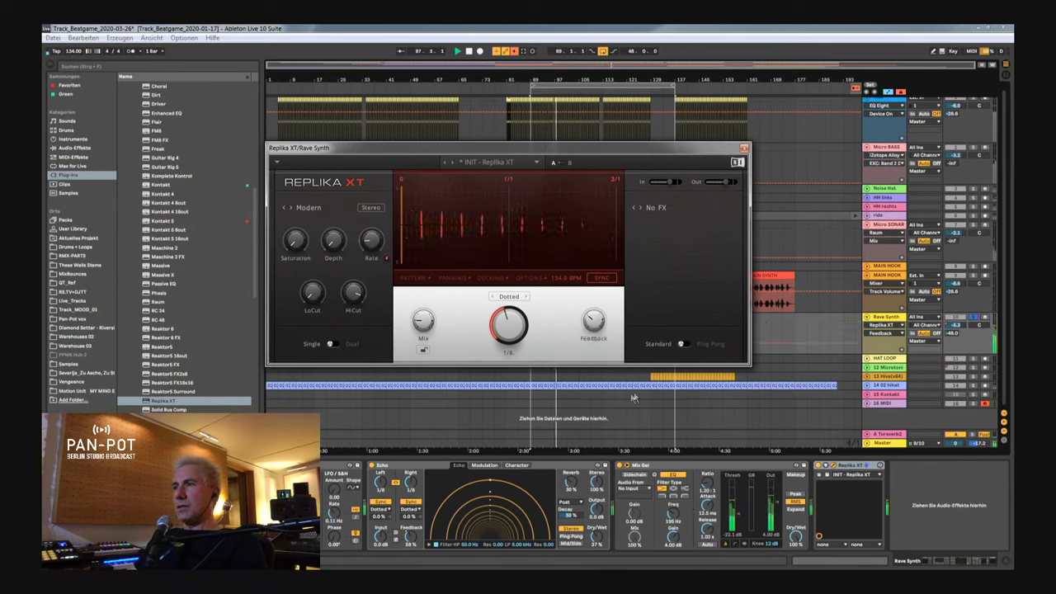
click(743, 148)
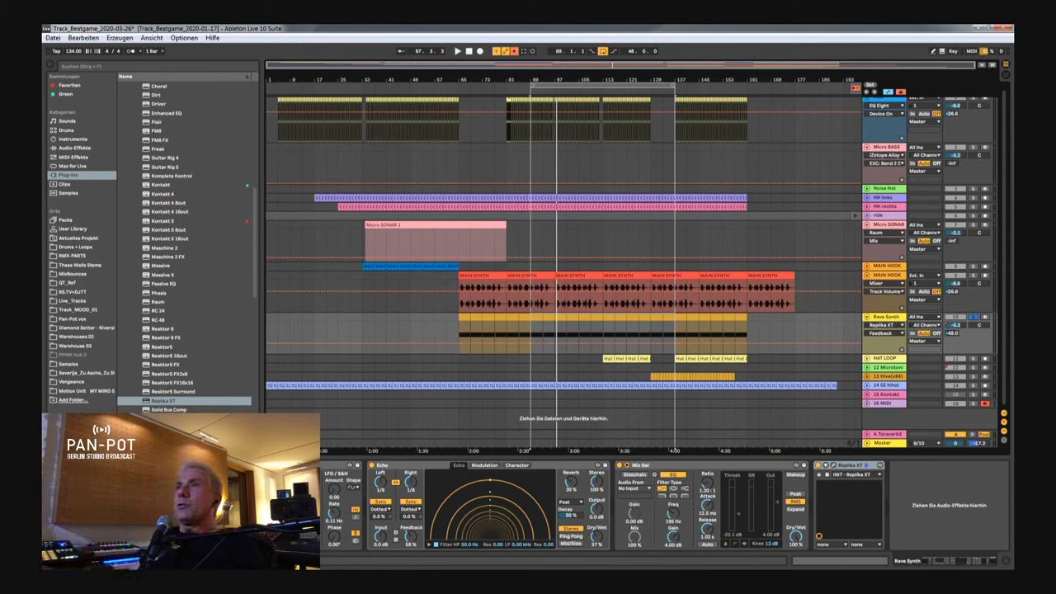
Open the recent set Track_LittlePhatty_2020-03-26.als, discarding the changes to the current set.
click(54, 38)
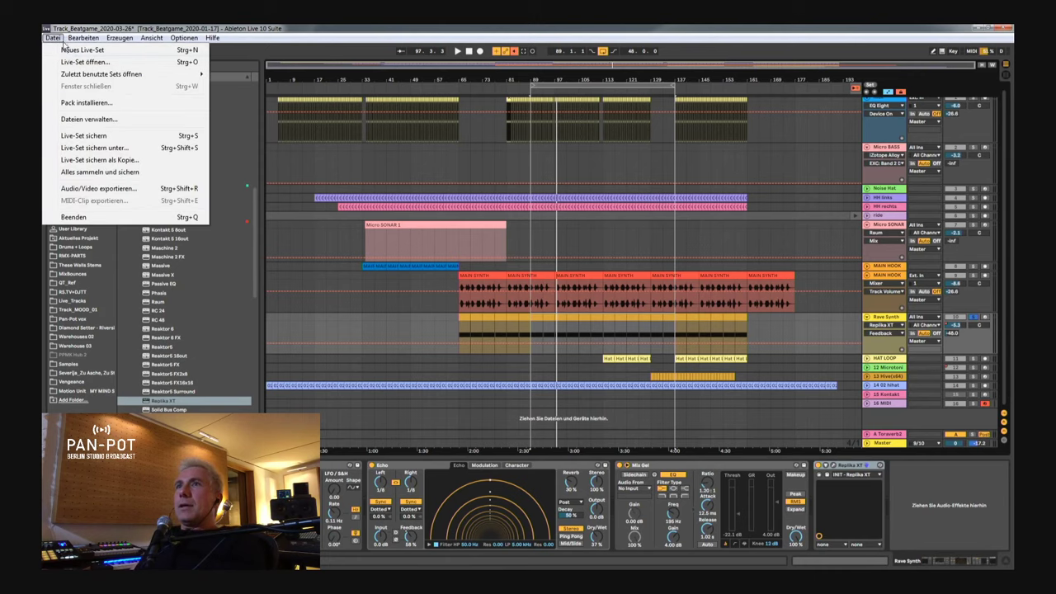
mouse_move(103, 76)
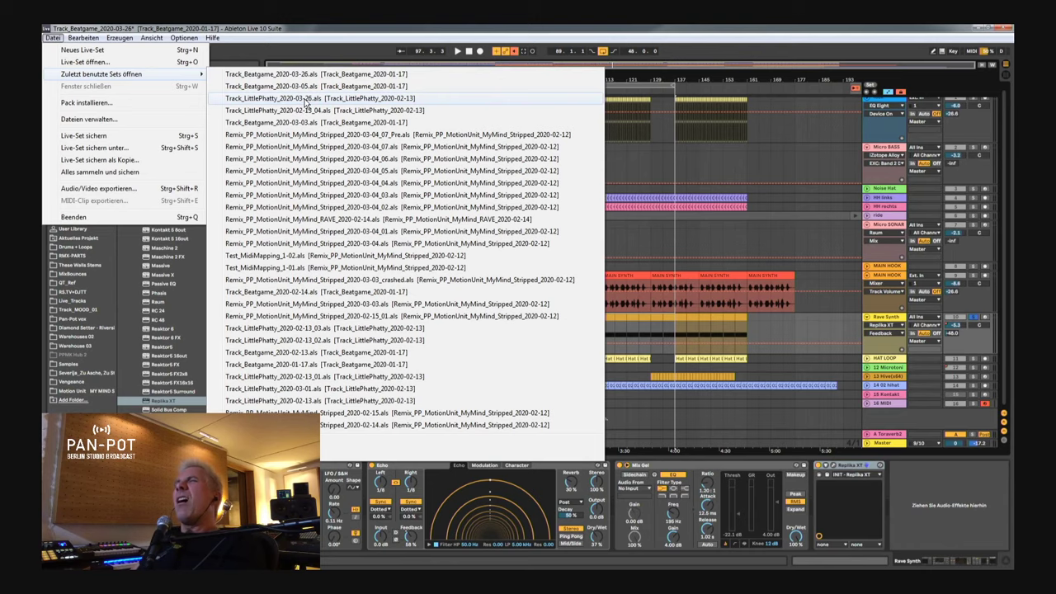
click(306, 98)
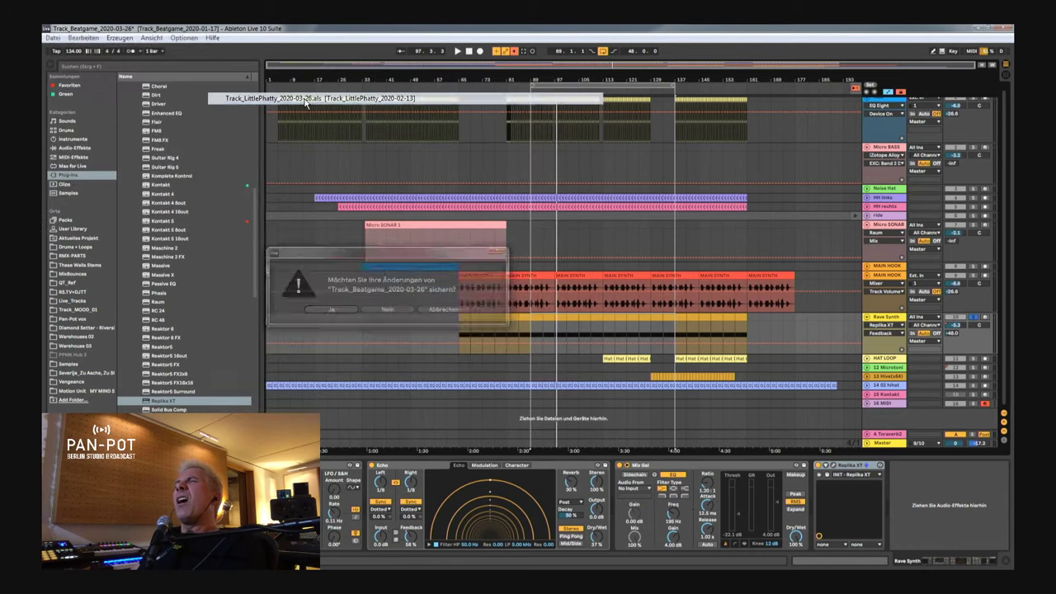
click(389, 310)
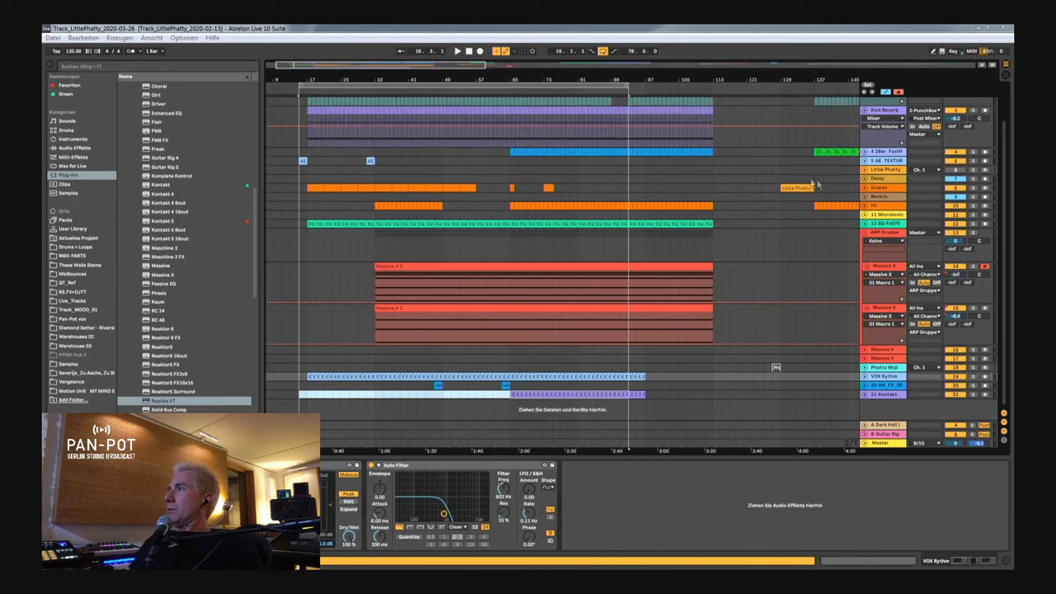
Delete the empty Little Phatty track and play the arrangement from the loop start at bar 15.
click(887, 170)
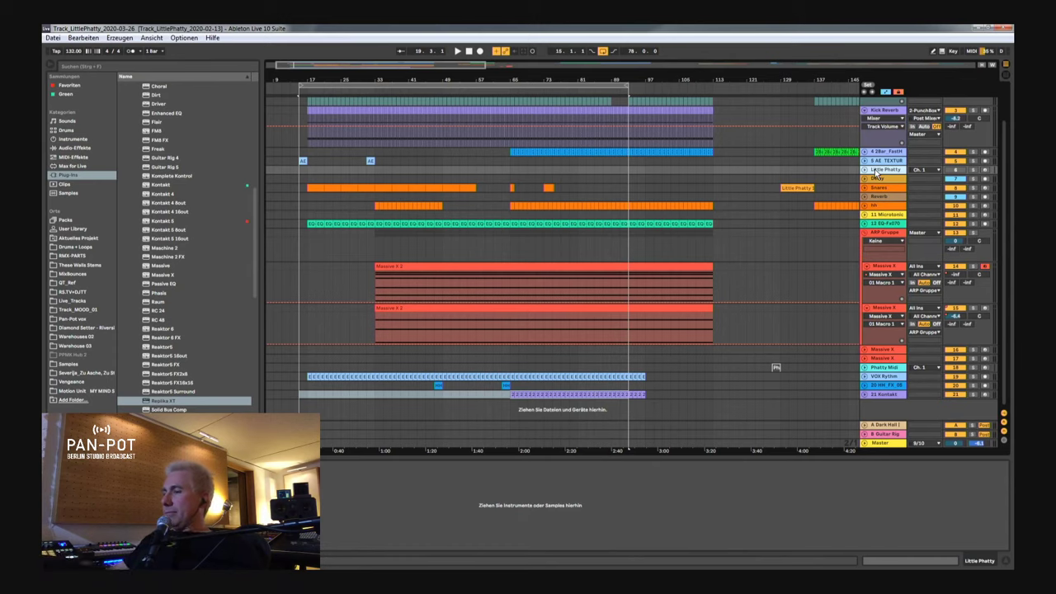
key(Delete)
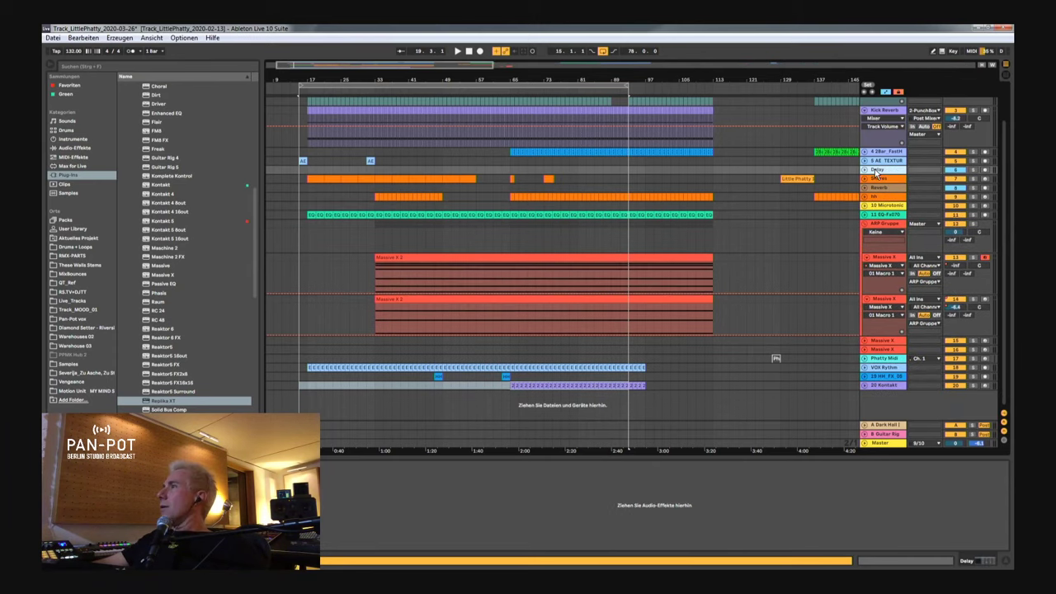
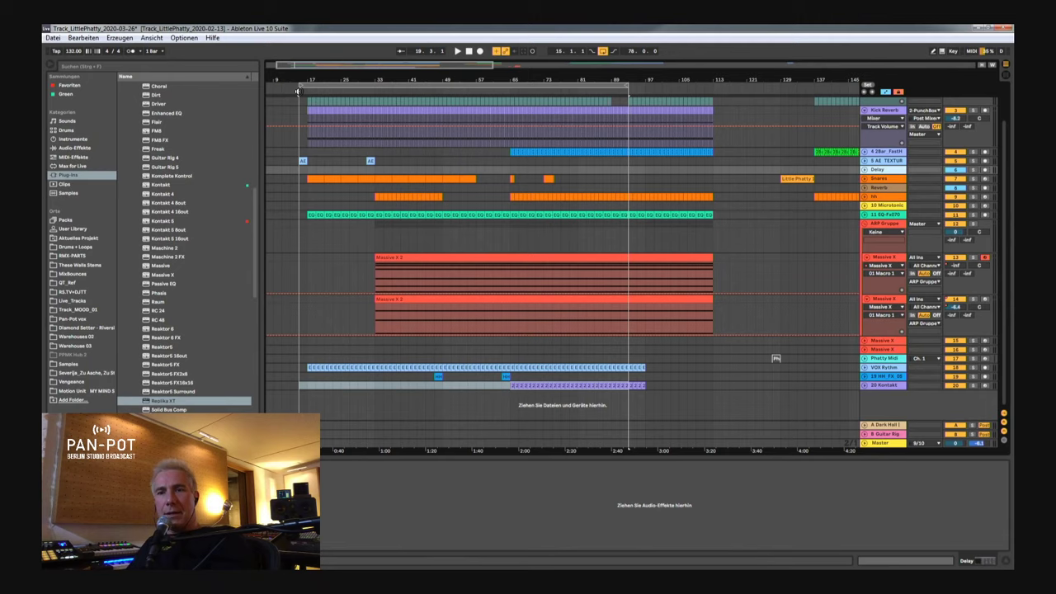
click(298, 91)
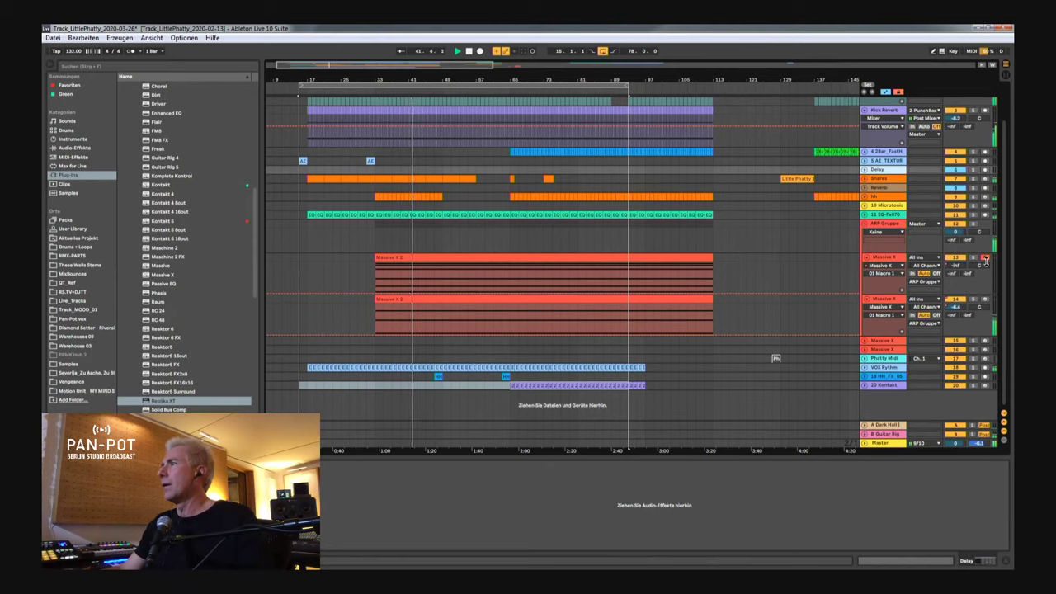
Show the first Massive X track's synth window during playback, move it fully into view, examine its patch, and close it.
click(878, 258)
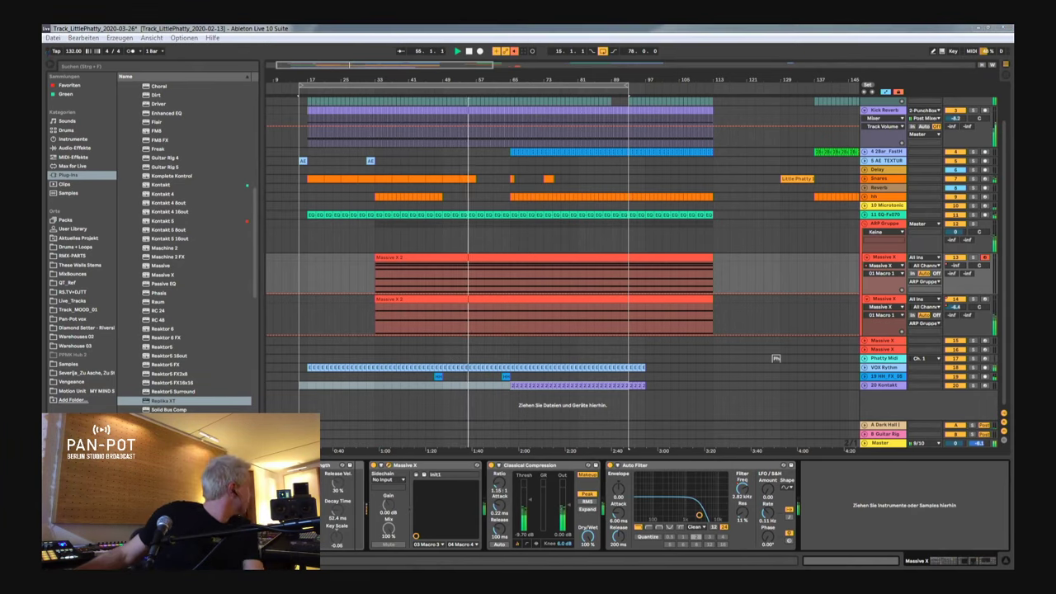
key(ctrl+alt+p)
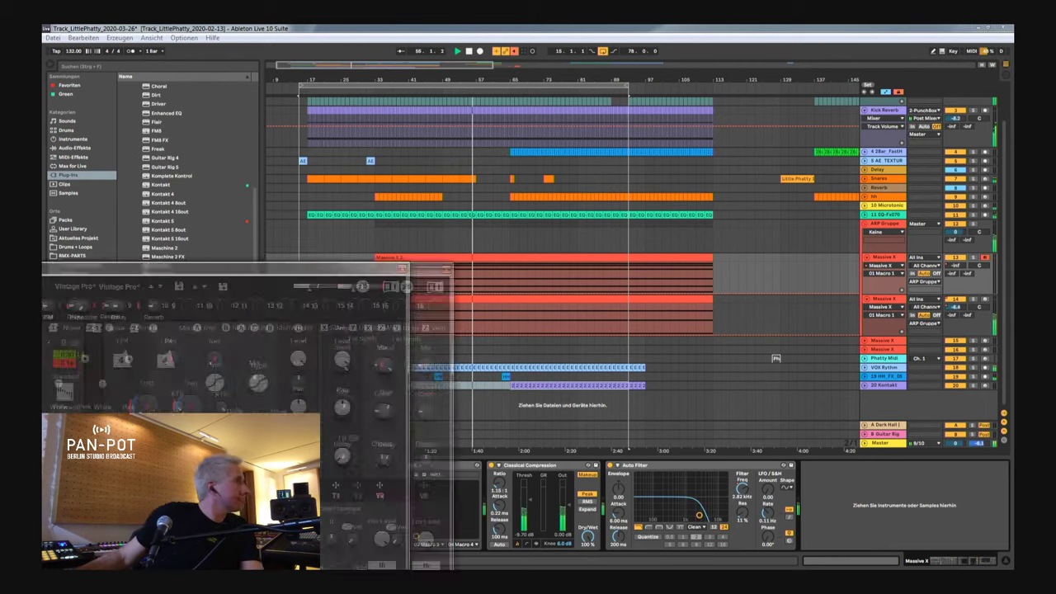
drag(707, 240, 397, 112)
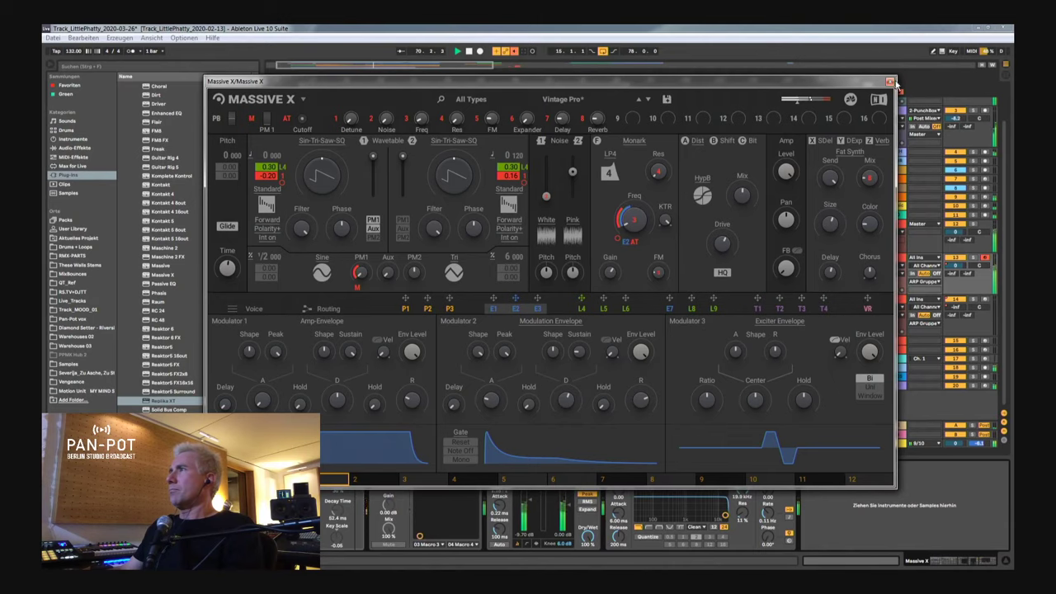
click(890, 83)
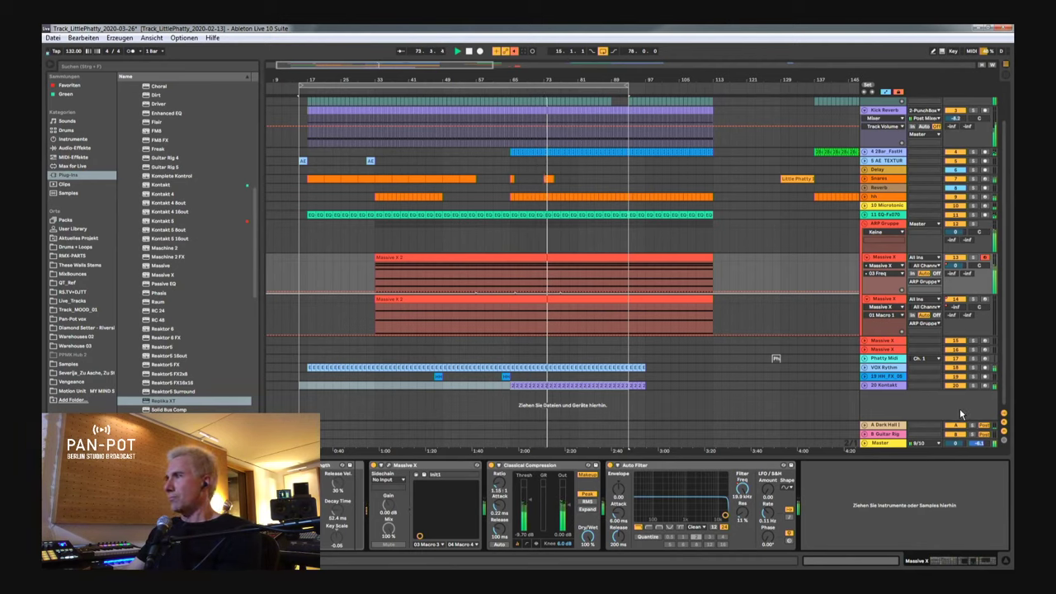
Extend the loop from bar 15 to 84 bars and reopen the Massive X window to examine the synth before closing it.
click(637, 130)
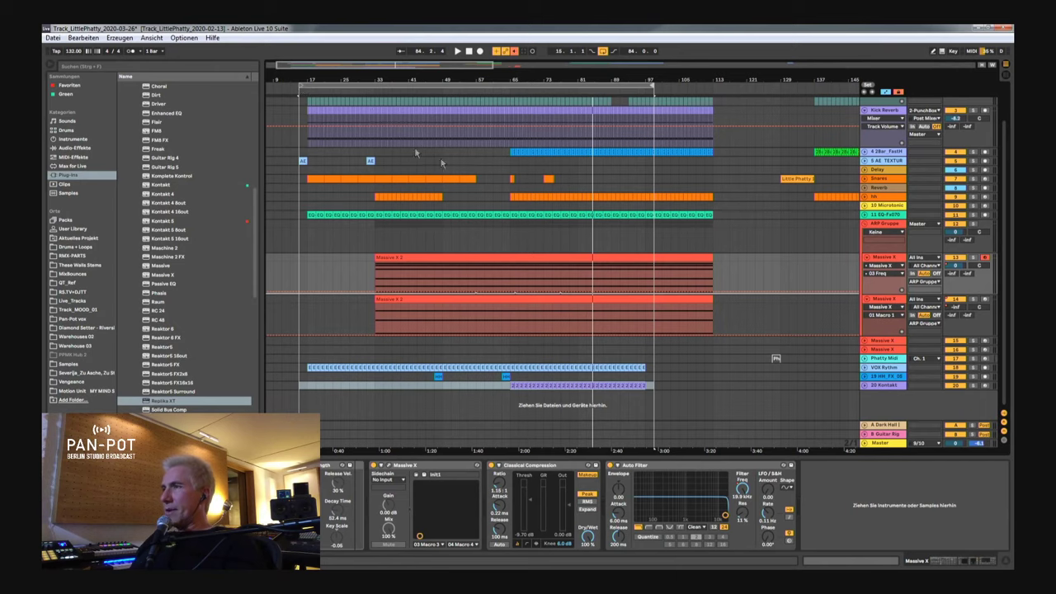
click(388, 466)
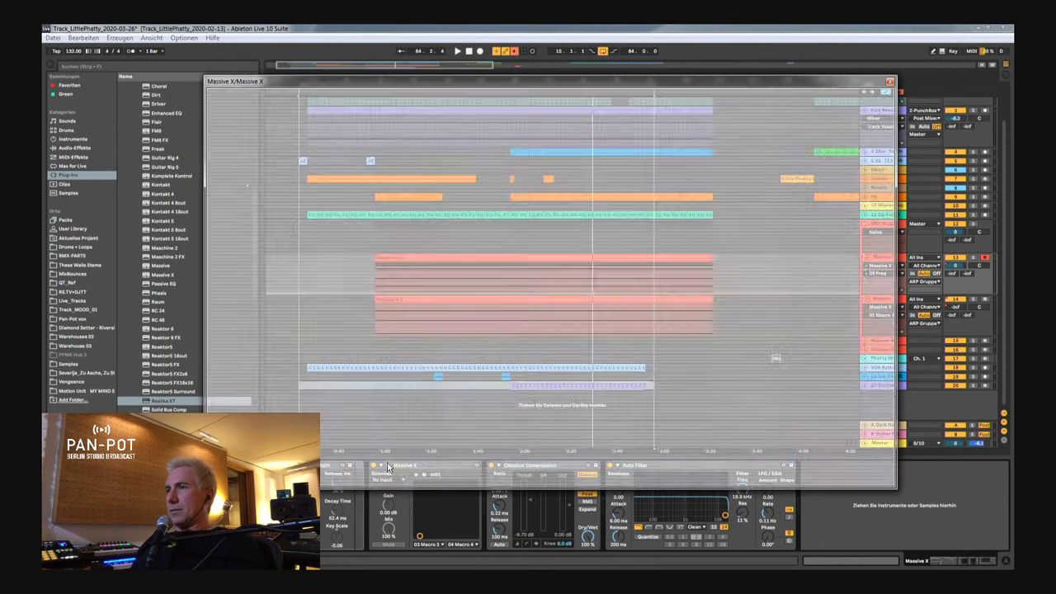
click(889, 83)
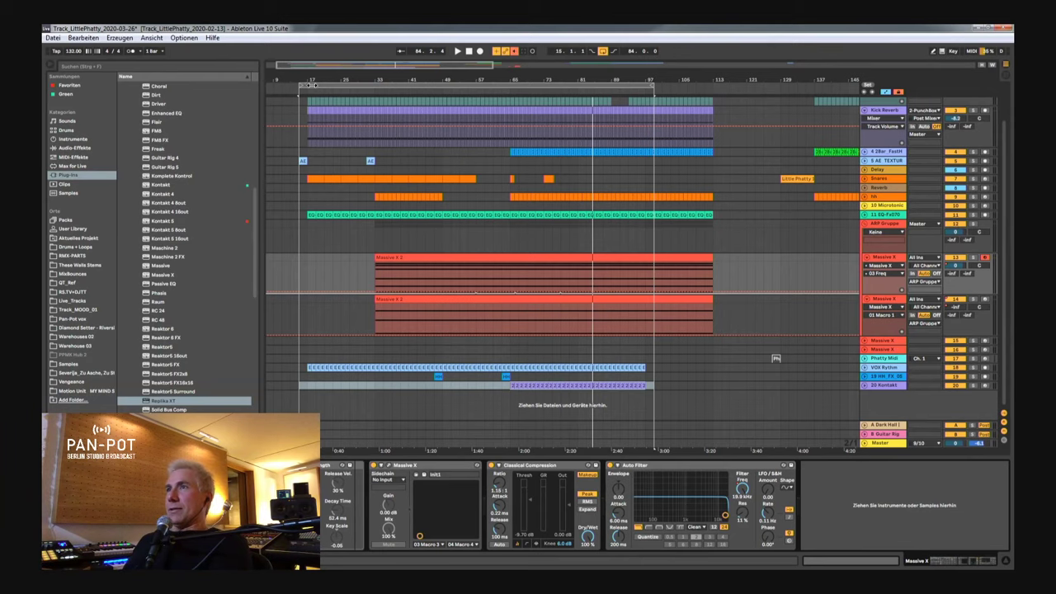
Select the loop's time range across all tracks and clear the selection by placing the insert marker at bar 27.
click(310, 85)
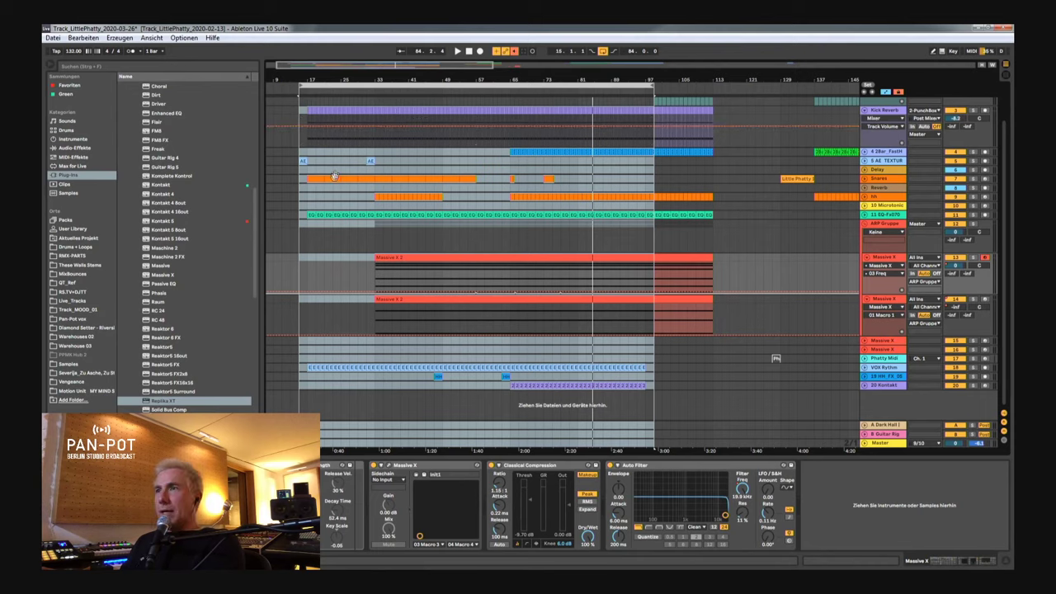
click(350, 194)
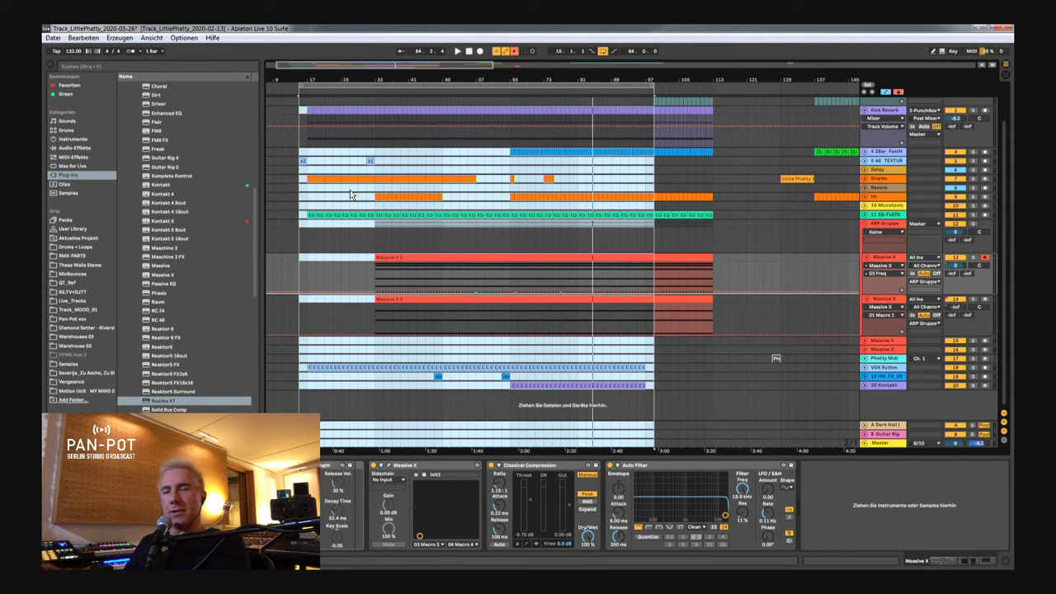
click(351, 350)
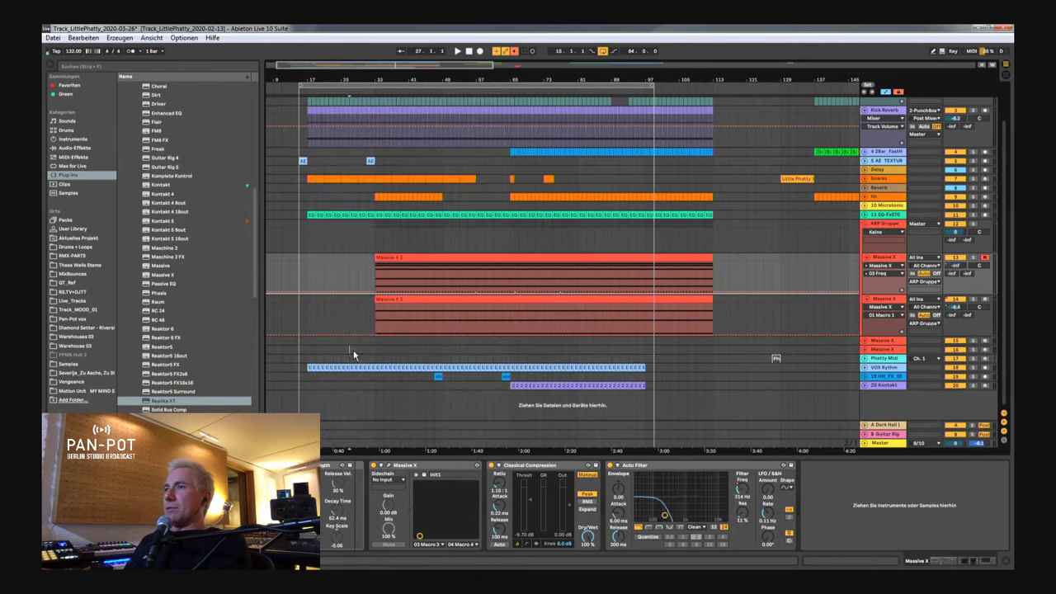
Place the insert marker at the loop start, bar 15, on the ARP Gruppe track and start playback there.
click(312, 87)
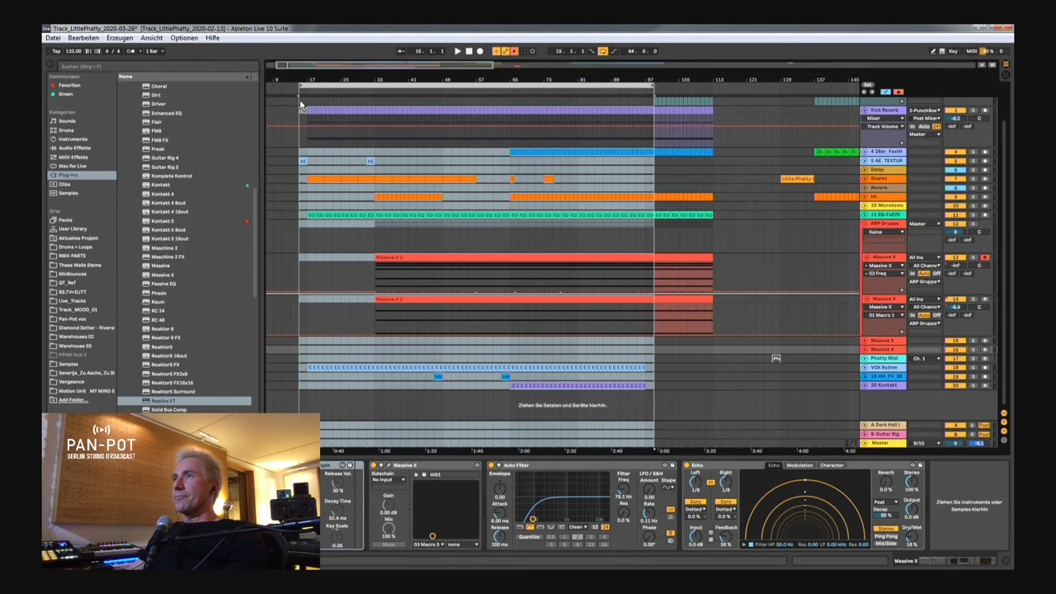
click(298, 135)
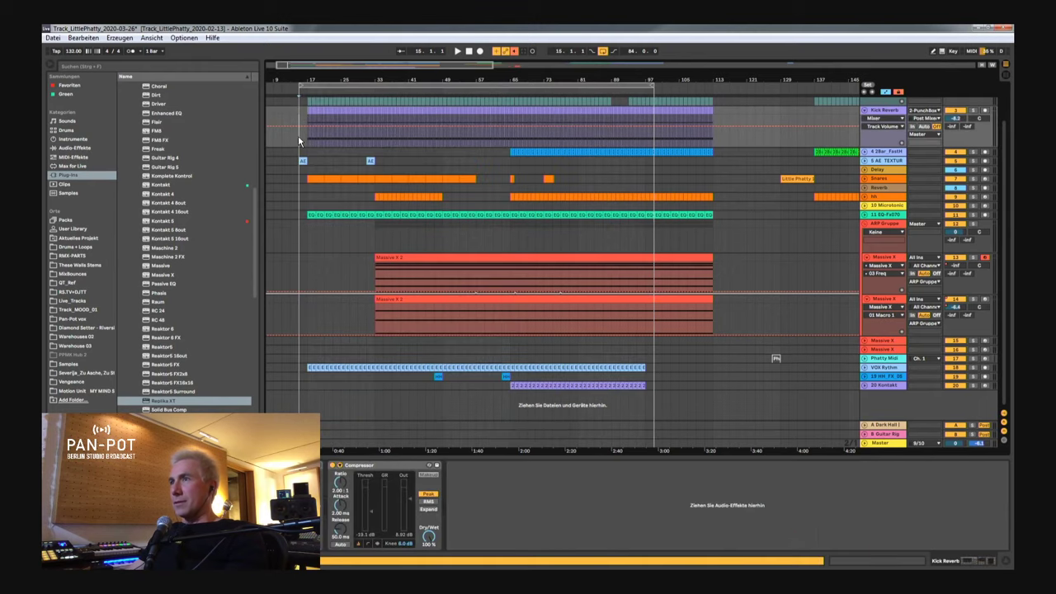
click(300, 246)
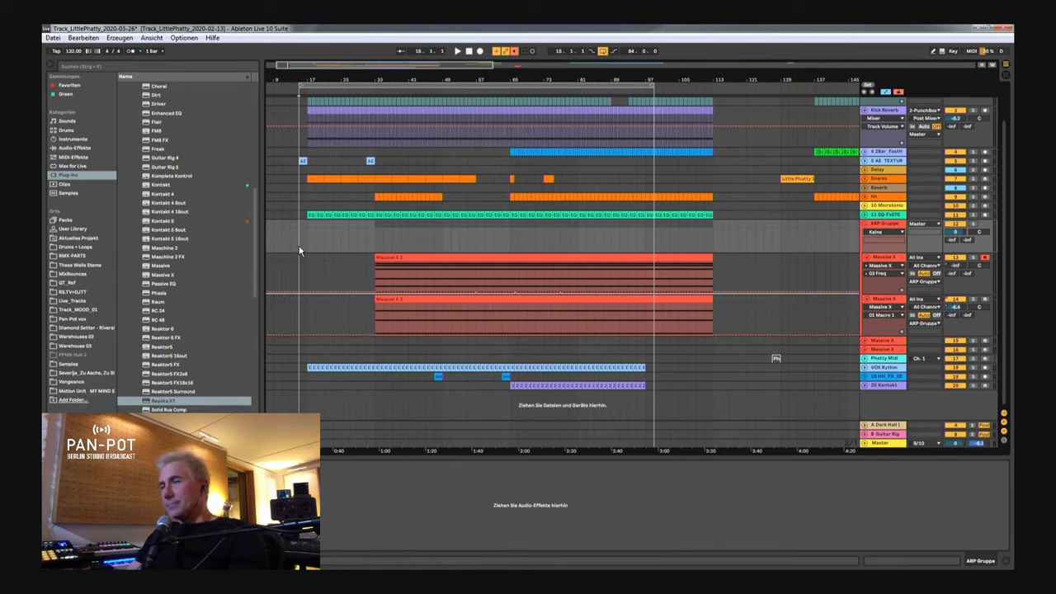
key(space)
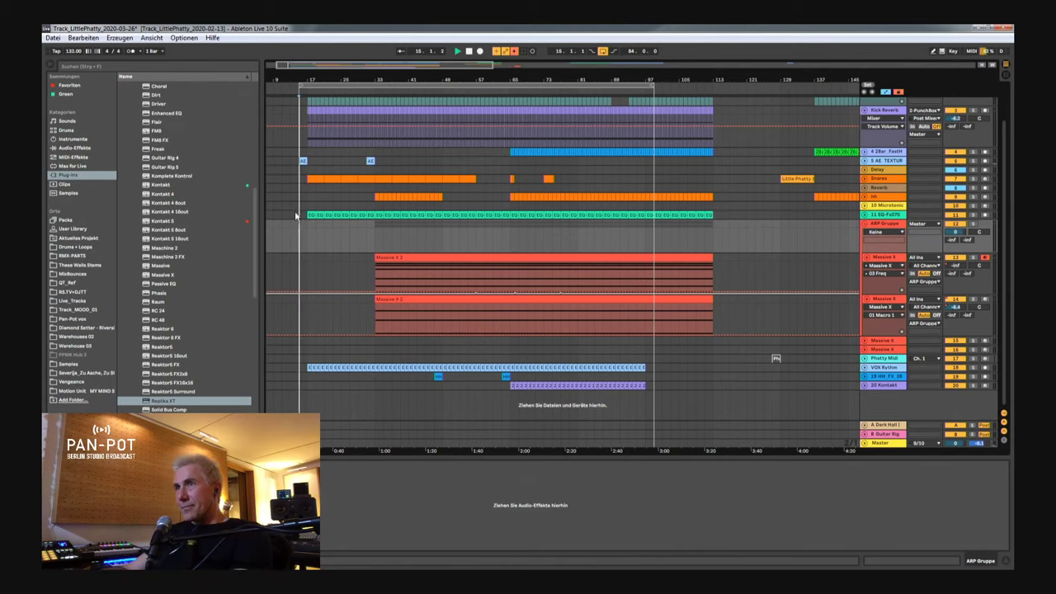